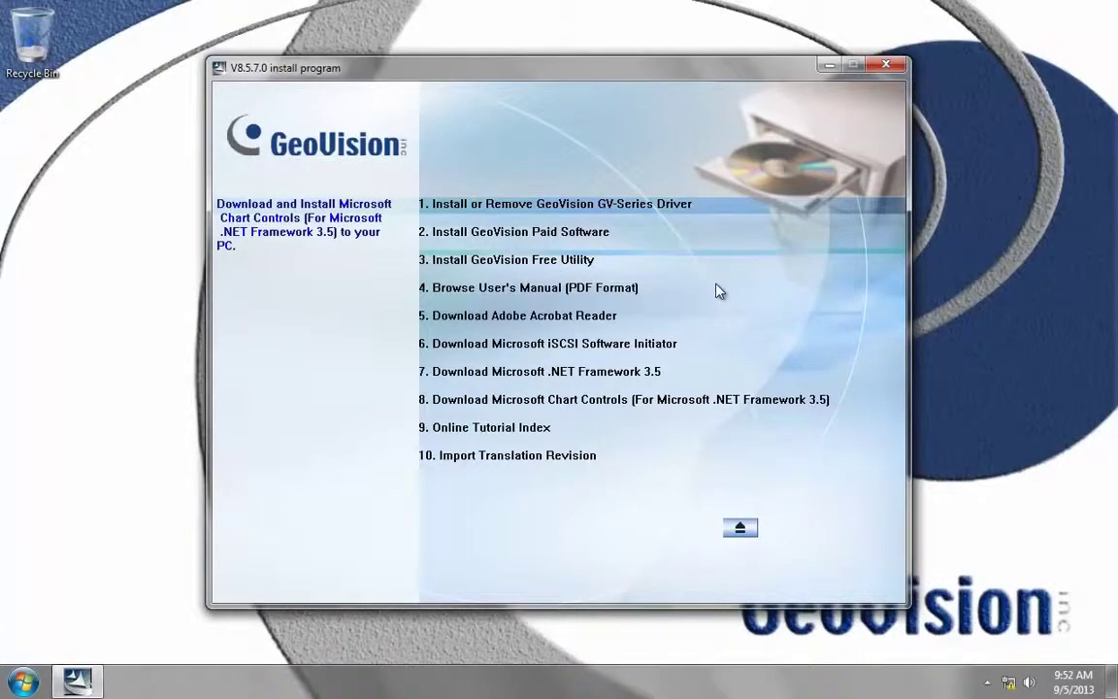
Step: Install the free GV-IP Device Utility (3-8) to the default destination folder after accepting the license
{"action": "left_click", "coordinate": [553, 264]}
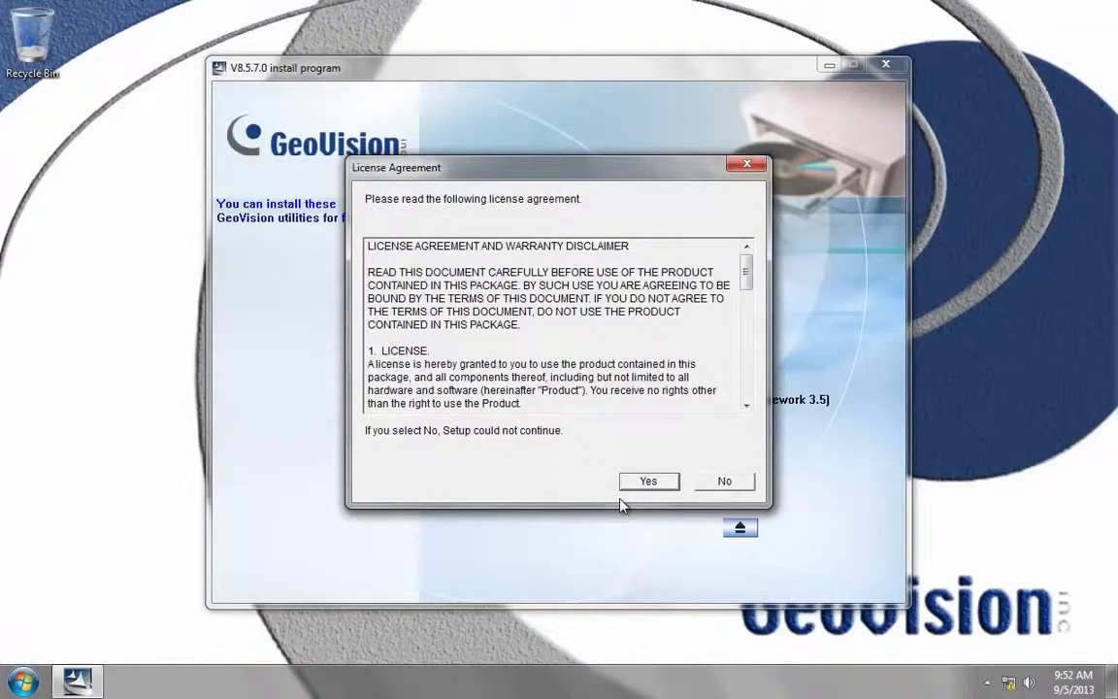
{"action": "left_click", "coordinate": [656, 482]}
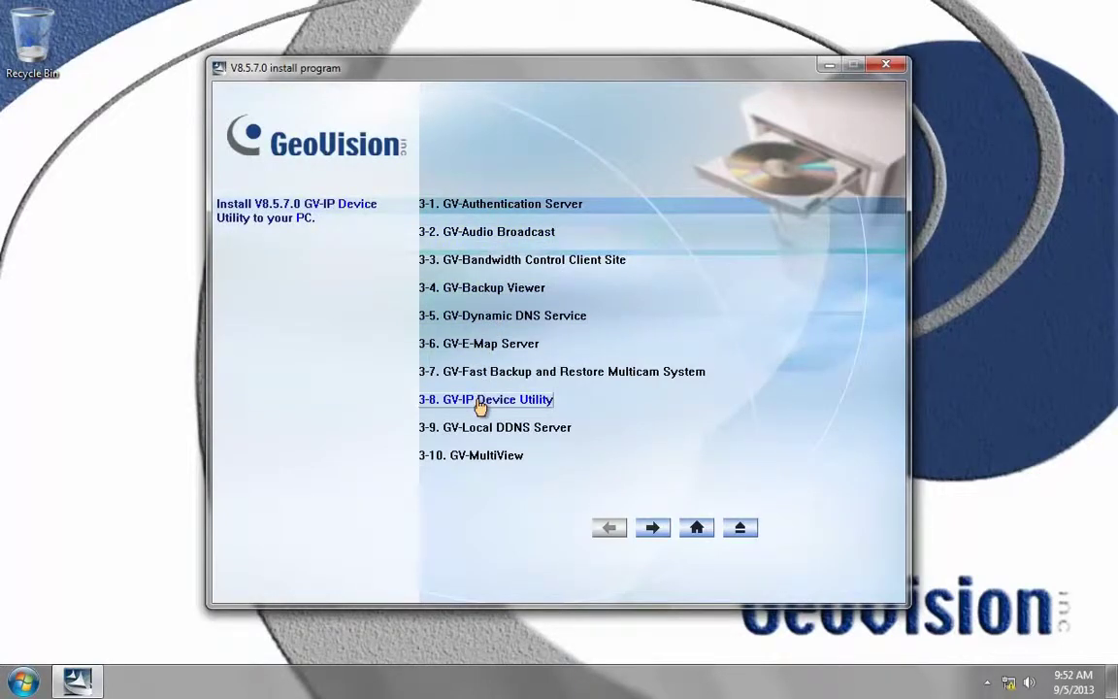
{"action": "left_click", "coordinate": [480, 402]}
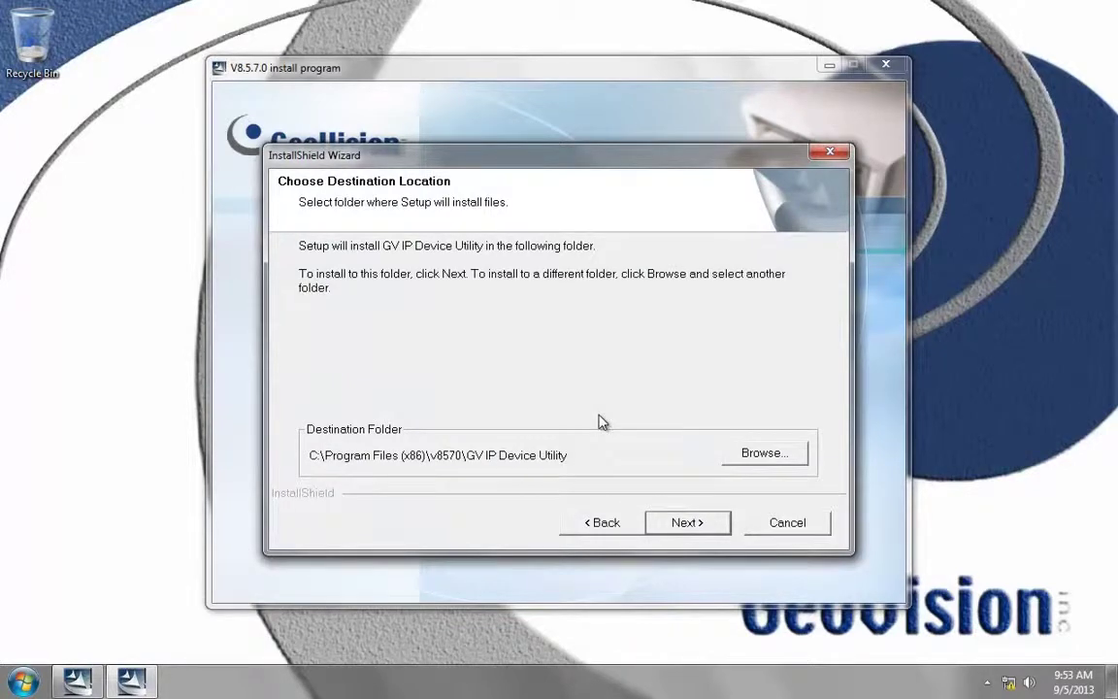
{"action": "left_click", "coordinate": [688, 526]}
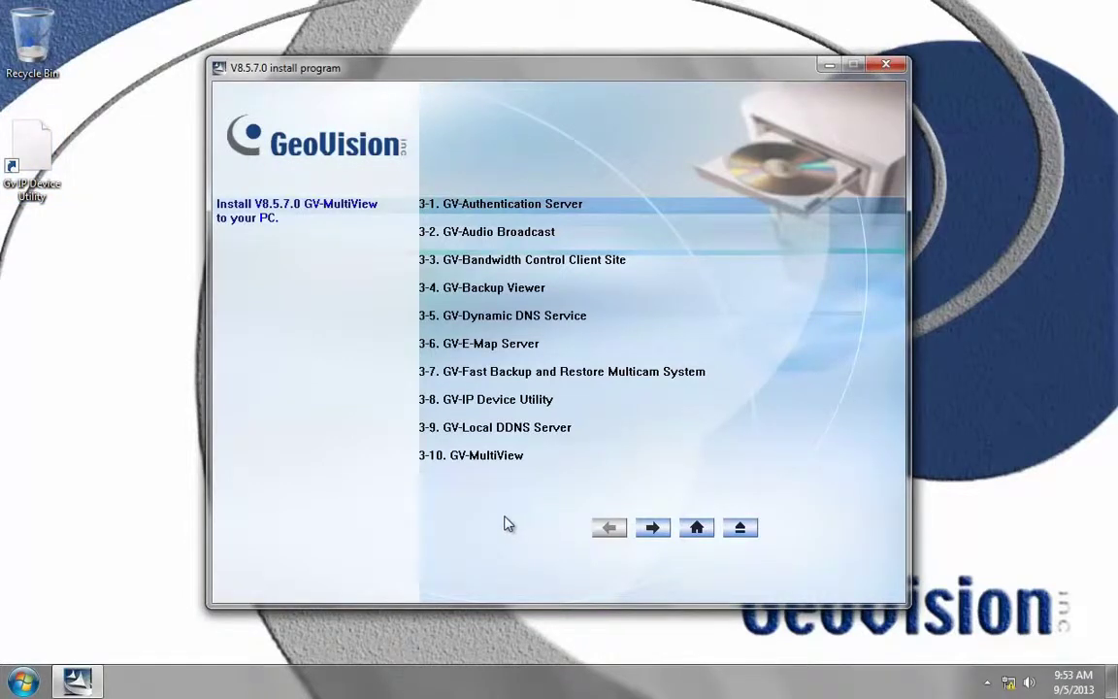
Step: Install GV-SDCardSync Utility (3-19) from the next utilities page into the default folder
{"action": "left_click", "coordinate": [654, 529]}
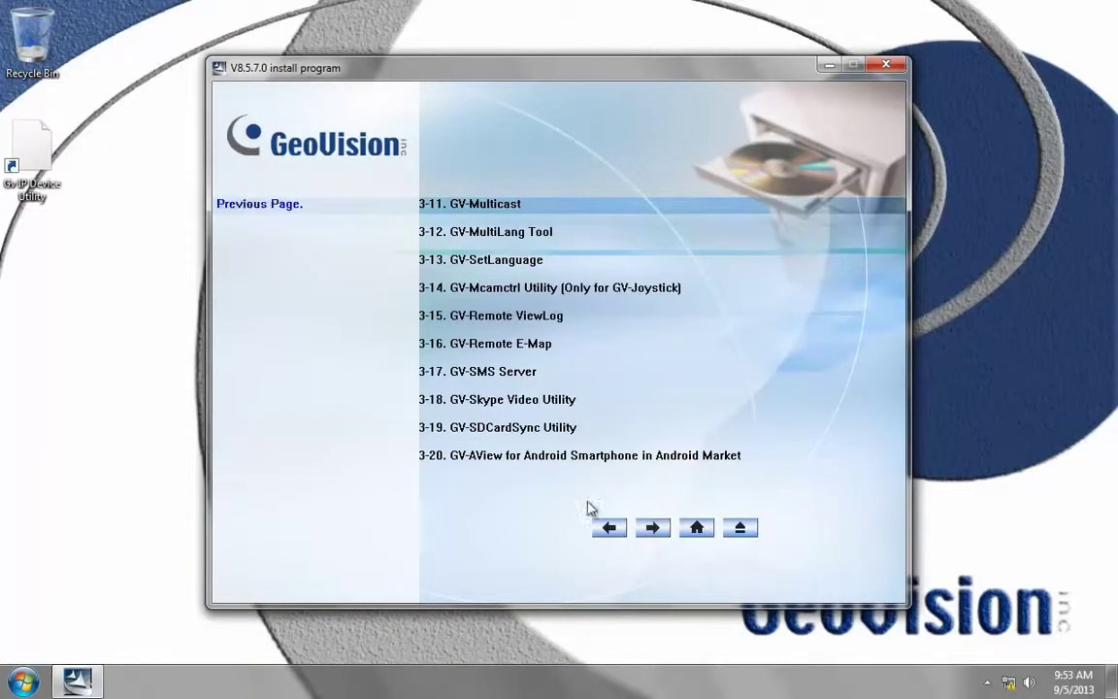
{"action": "left_click", "coordinate": [514, 435]}
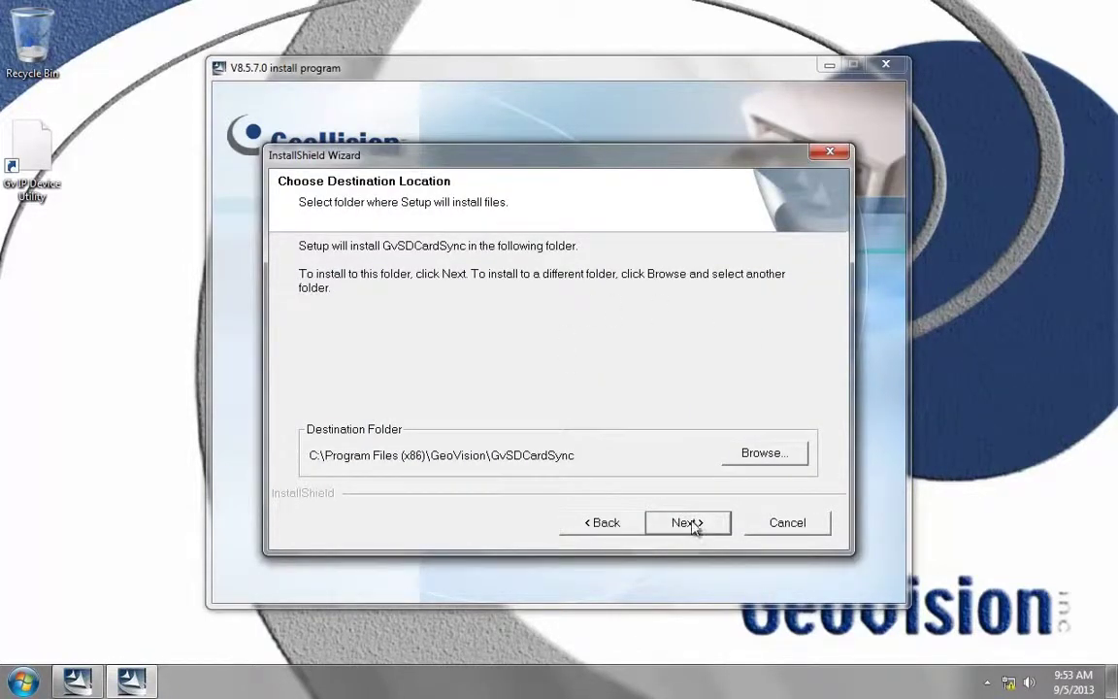
{"action": "left_click", "coordinate": [688, 523]}
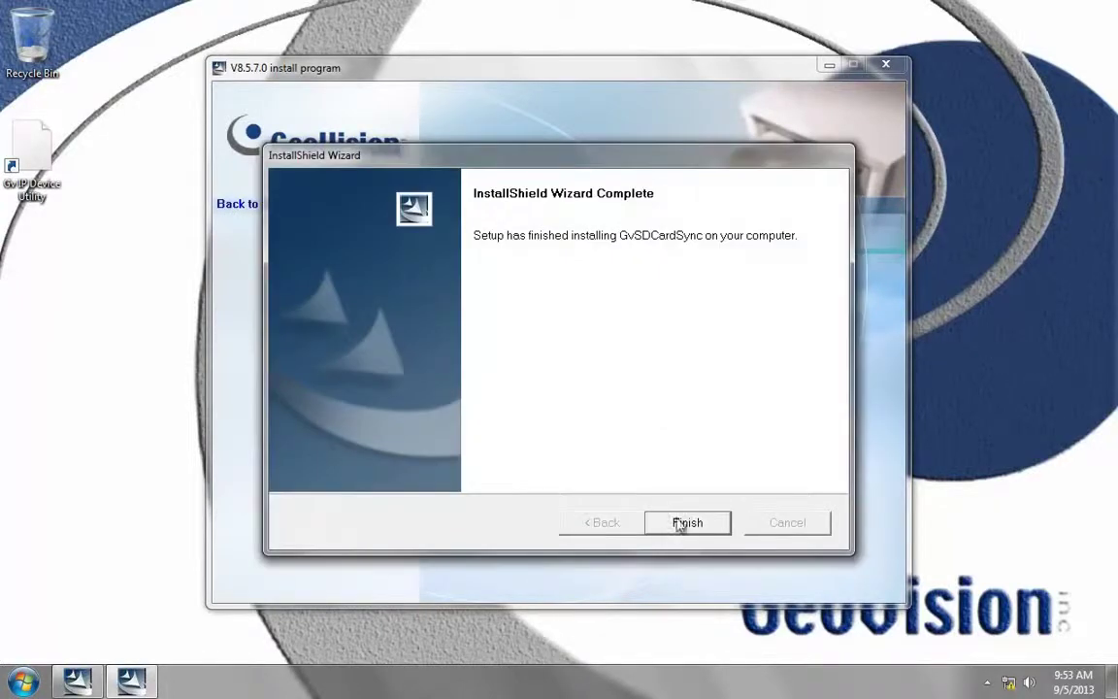
{"action": "left_click", "coordinate": [691, 526]}
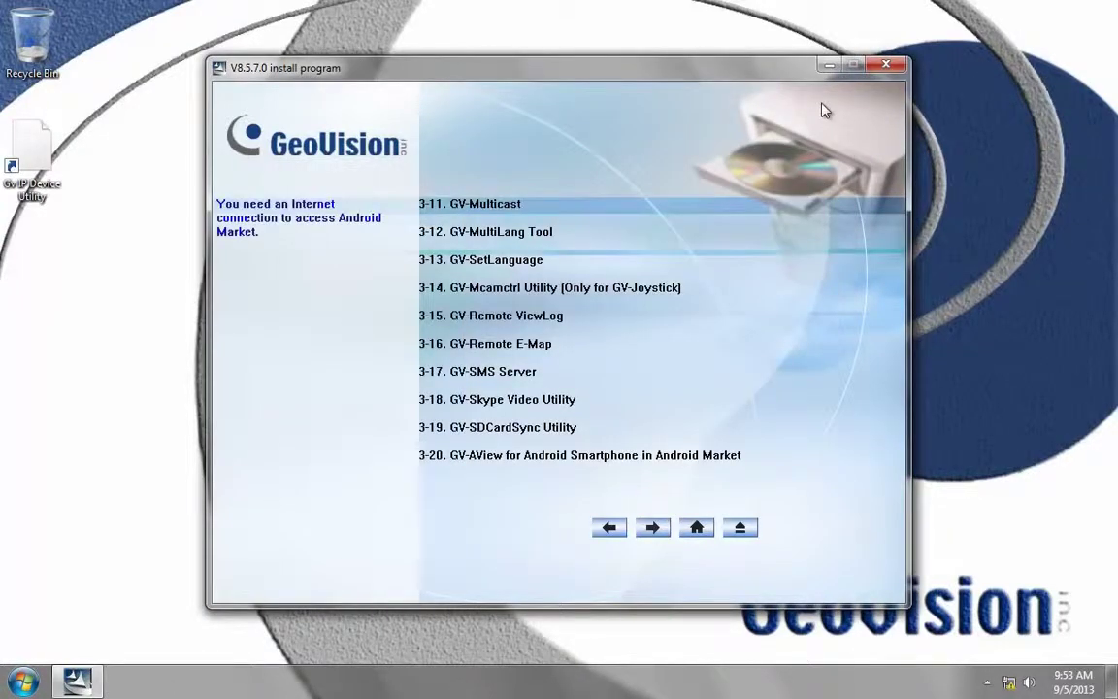
Step: Close the installer, launch GV IP Device Utility and open Configure for the GV-BX520D at 192.168.0.72
{"action": "left_click", "coordinate": [741, 529]}
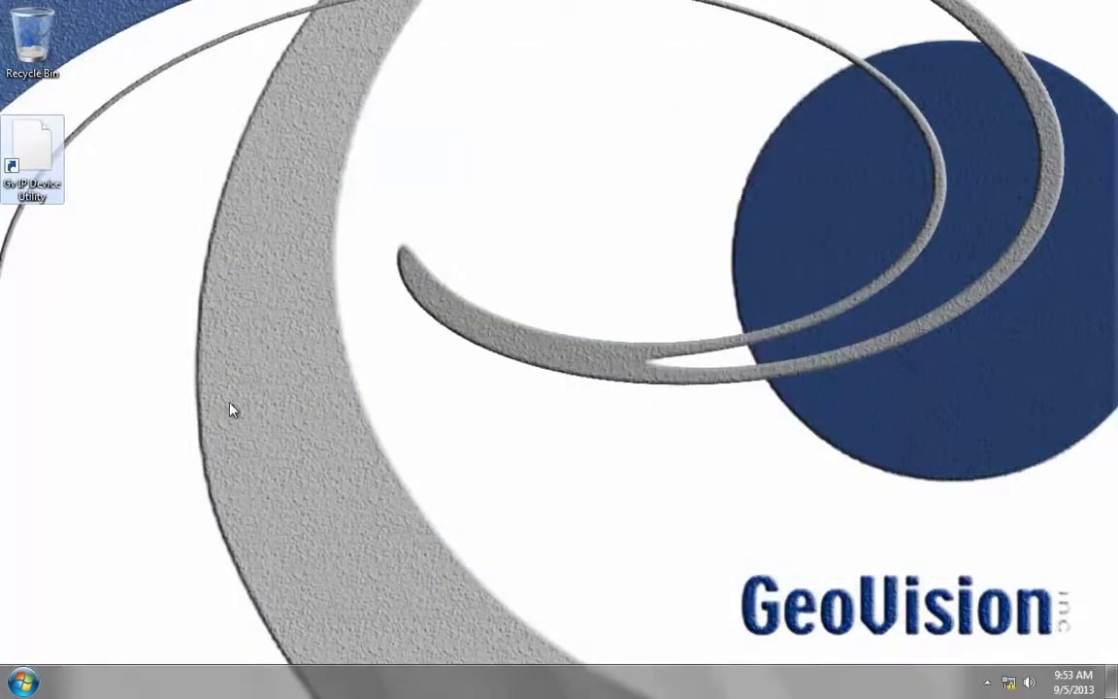
{"action": "double_click", "coordinate": [36, 156]}
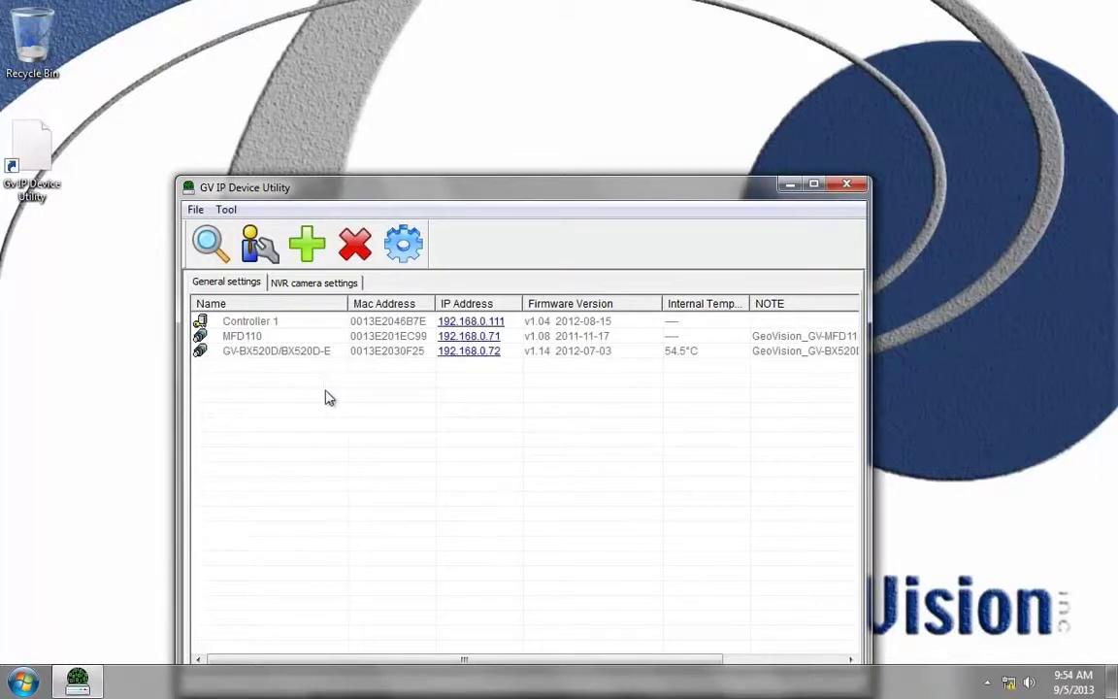
{"action": "left_click", "coordinate": [266, 355]}
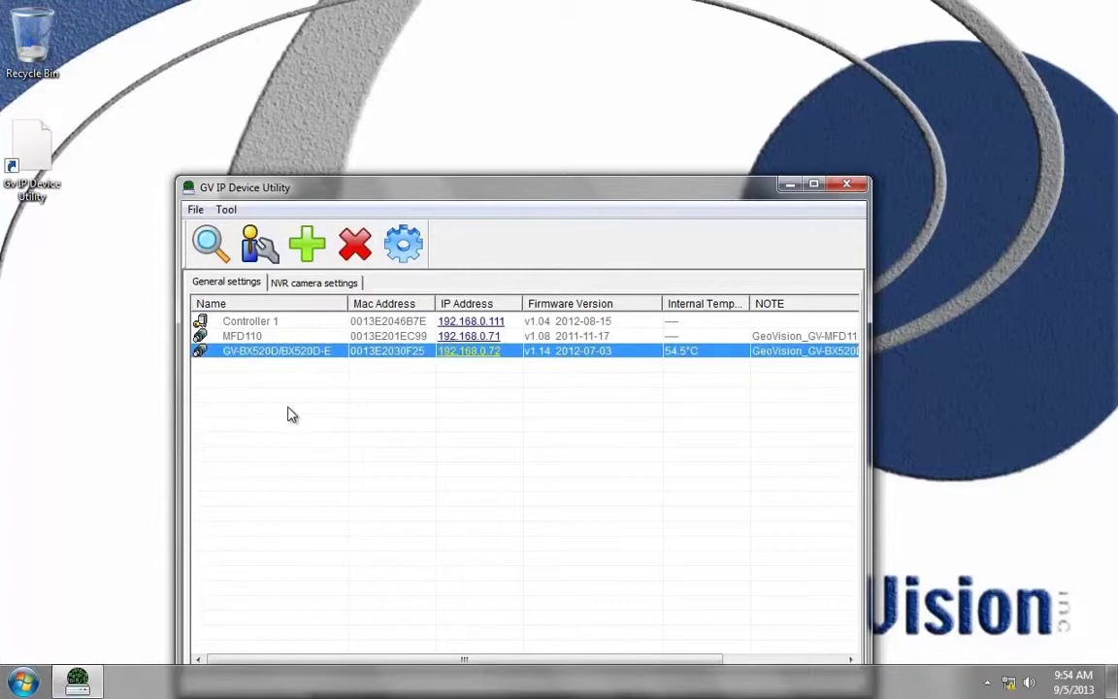
{"action": "left_click", "coordinate": [470, 356]}
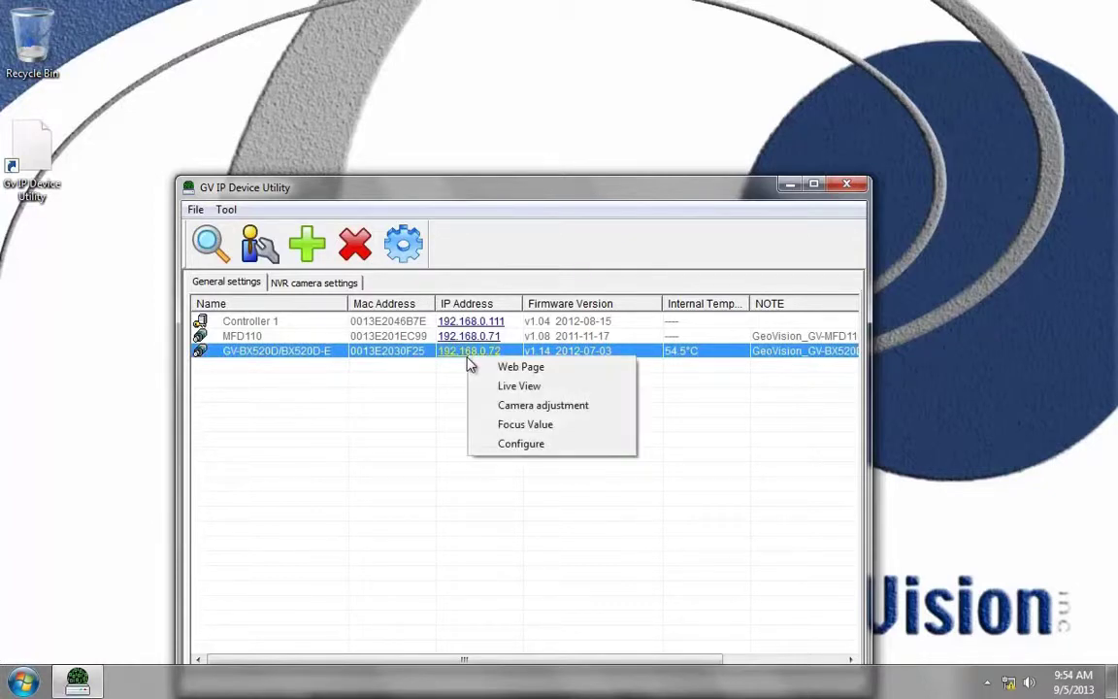
{"action": "left_click", "coordinate": [514, 444]}
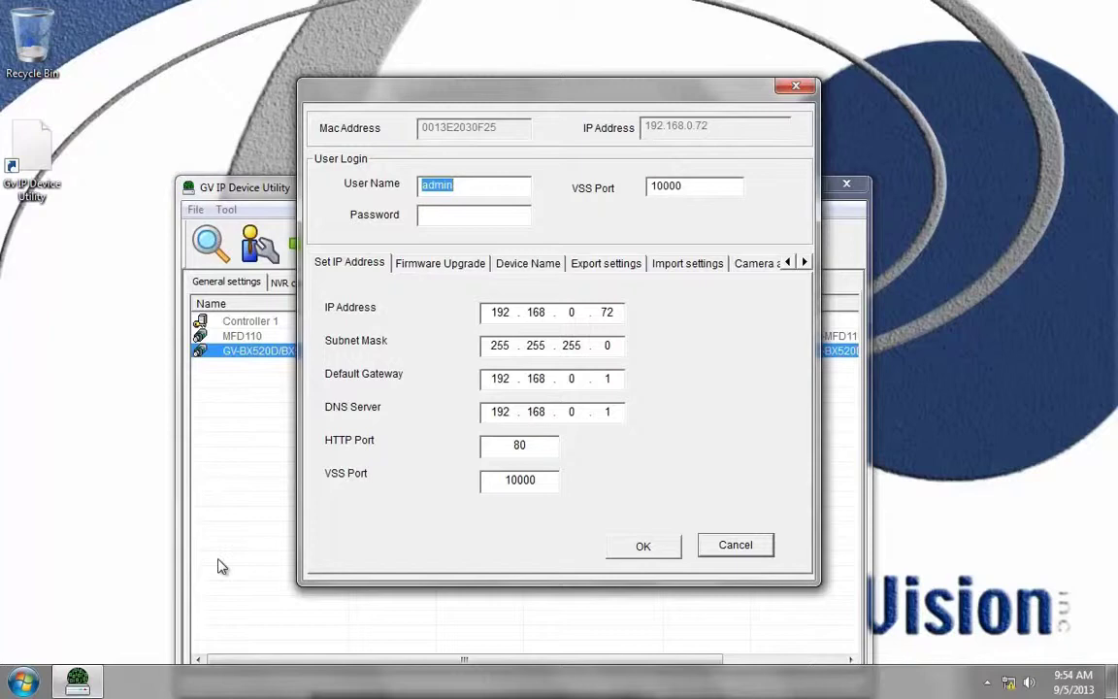
{"action": "left_click", "coordinate": [22, 682]}
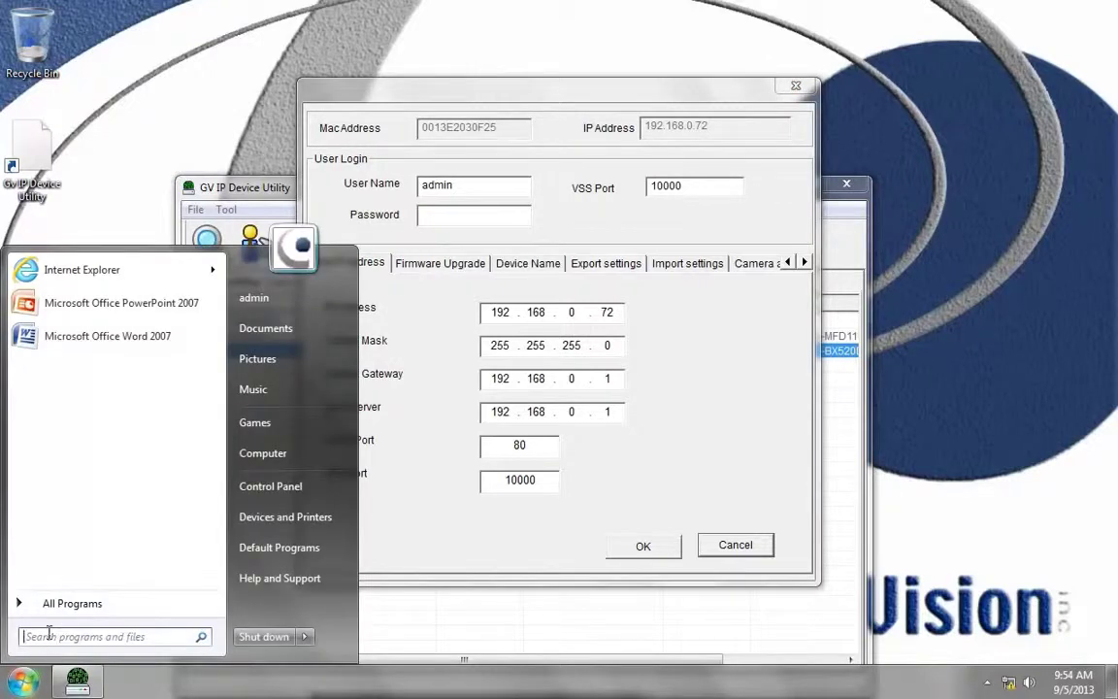
{"action": "left_click", "coordinate": [52, 641]}
{"action": "type", "text": "cmd"}
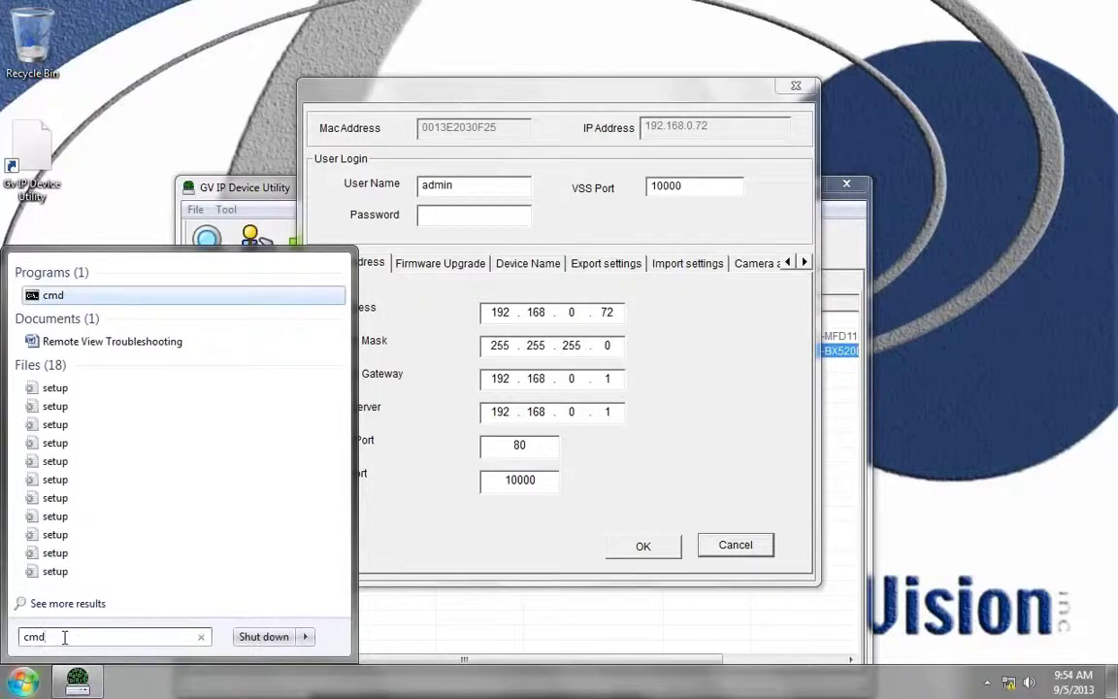
{"action": "key", "text": "Return"}
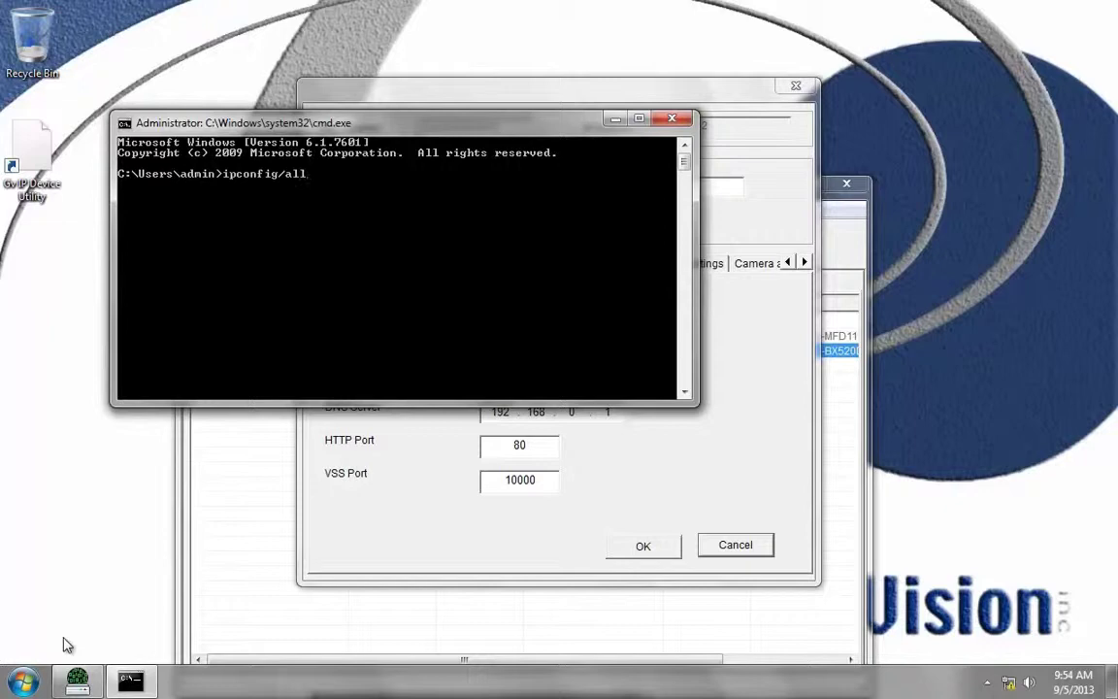
{"action": "key", "text": "Return"}
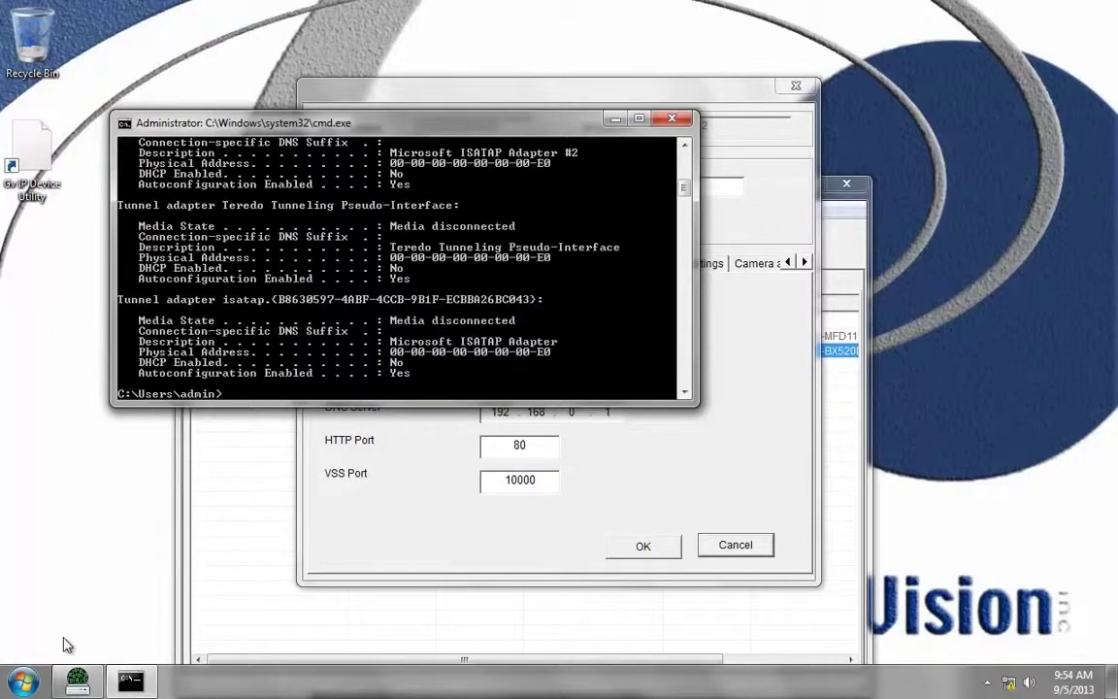
{"action": "scroll", "coordinate": [309, 288], "scroll_direction": "up", "scroll_amount": 8}
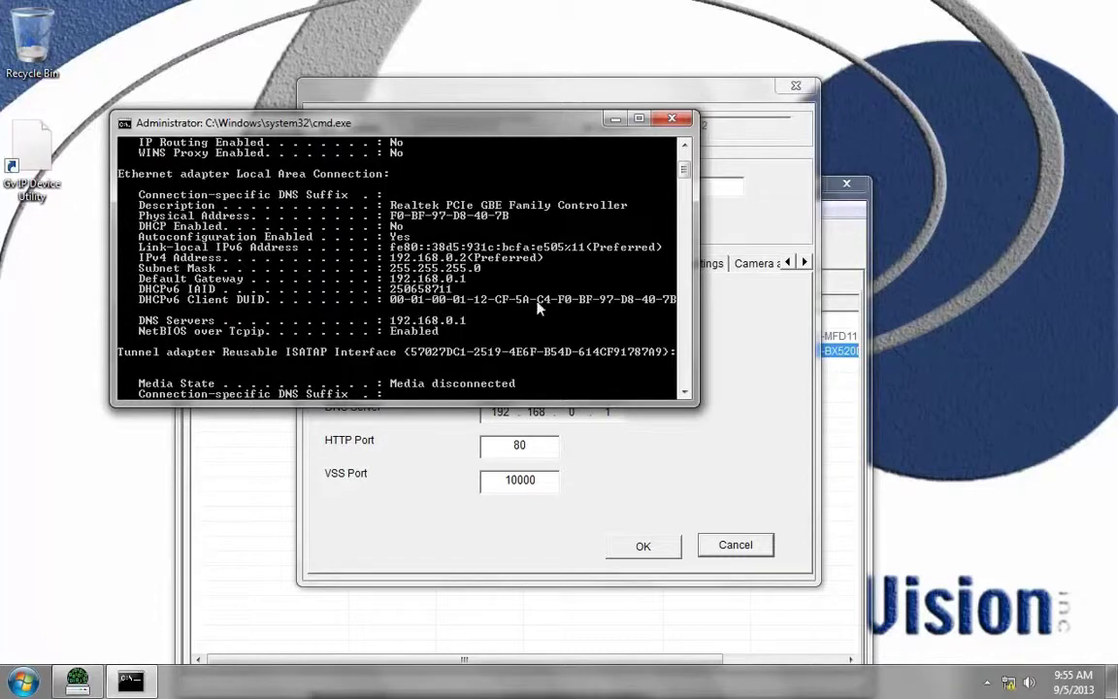
{"action": "left_click_drag", "start_coordinate": [573, 126], "coordinate": [467, 44]}
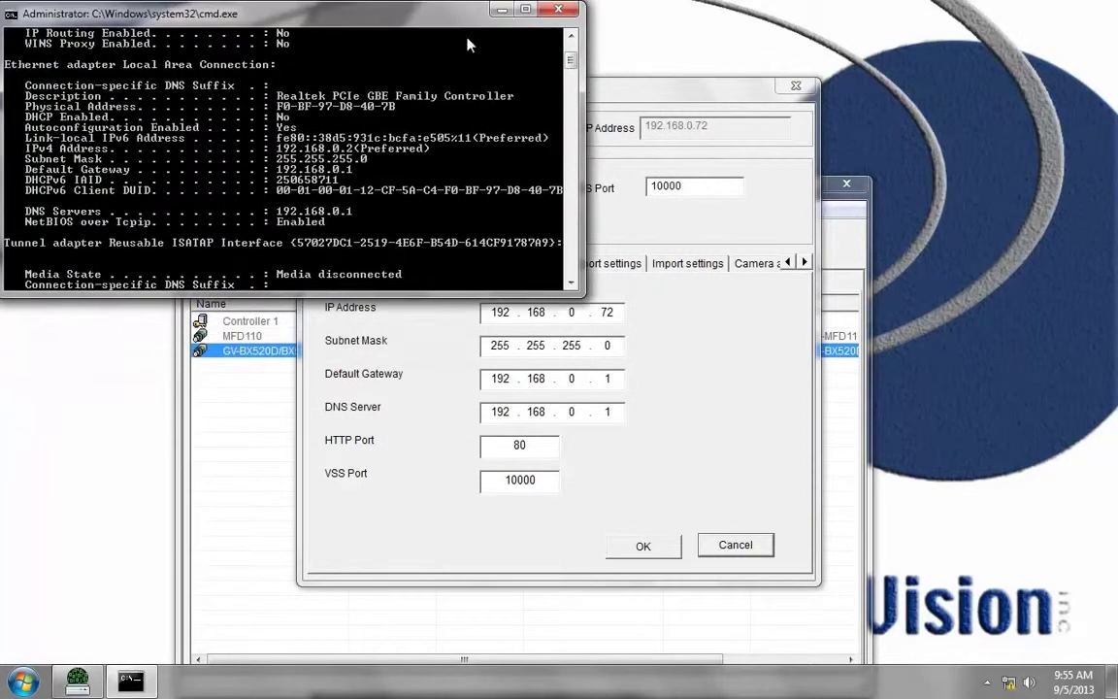
{"action": "left_click", "coordinate": [559, 10]}
Step: Cancel the configuration dialog and open the camera's Web Page from its row
{"action": "left_click", "coordinate": [735, 546]}
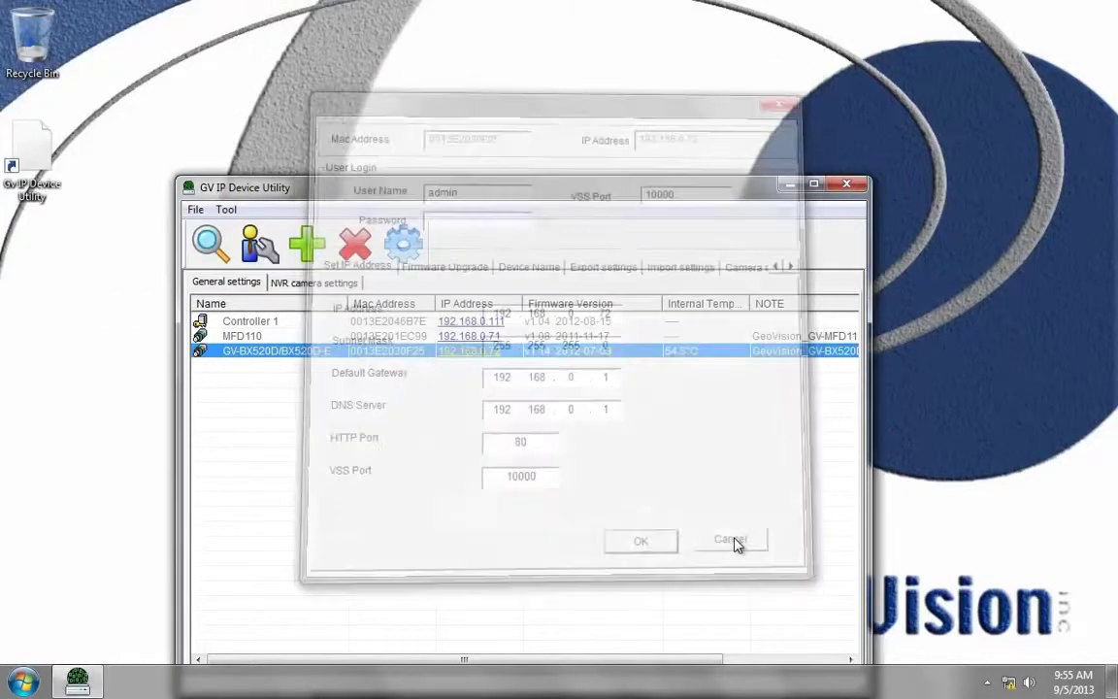
{"action": "right_click", "coordinate": [465, 358]}
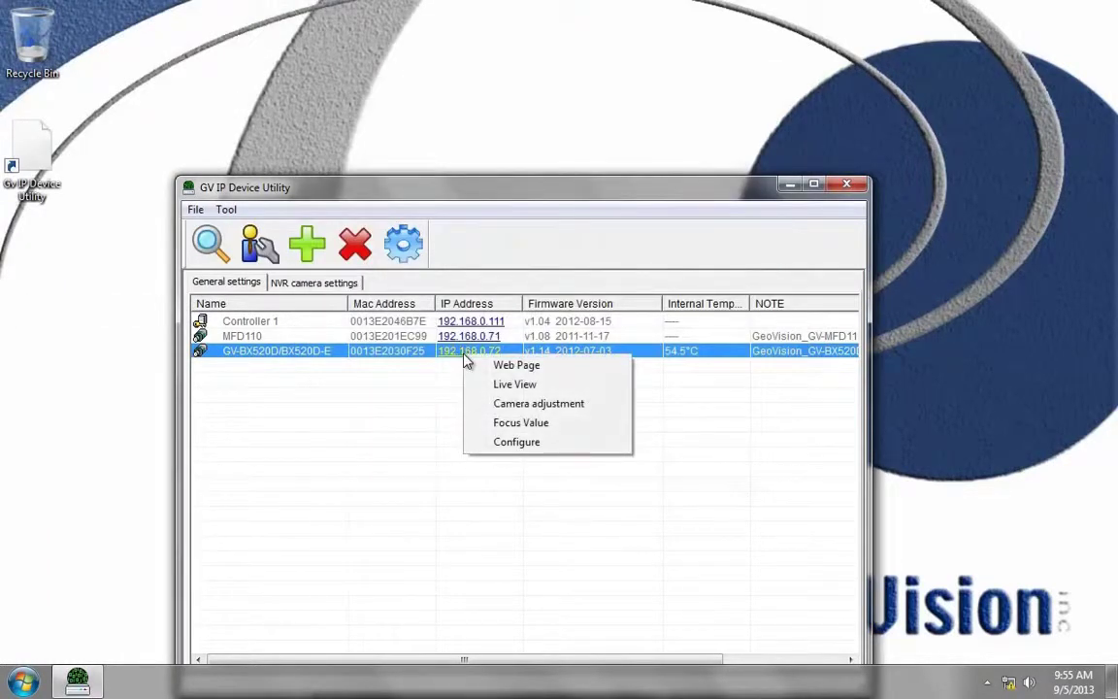
{"action": "left_click", "coordinate": [511, 369]}
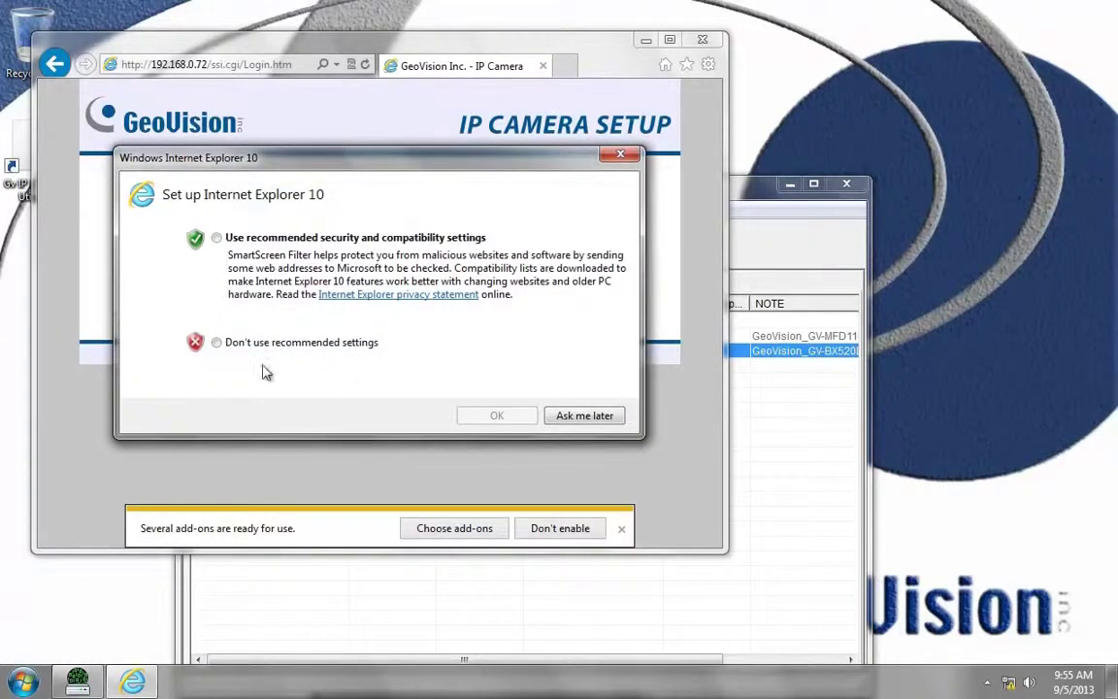
Step: Accept the recommended IE10 security and compatibility settings and check the 192.168.0.72 address
{"action": "left_click", "coordinate": [215, 238]}
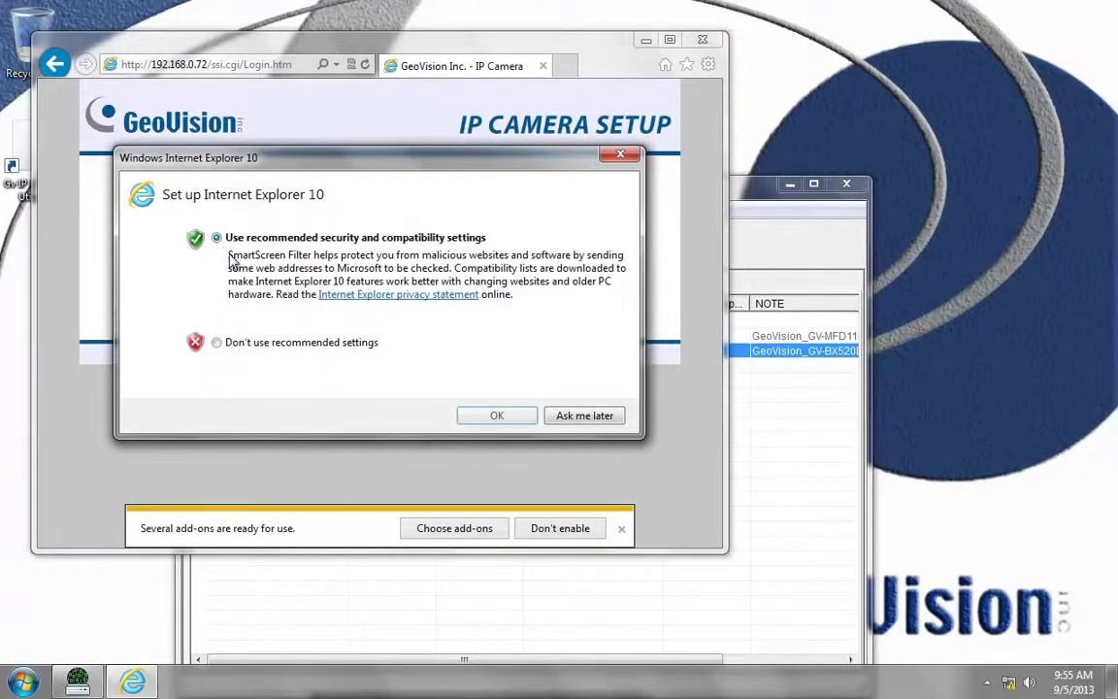
{"action": "left_click", "coordinate": [495, 415]}
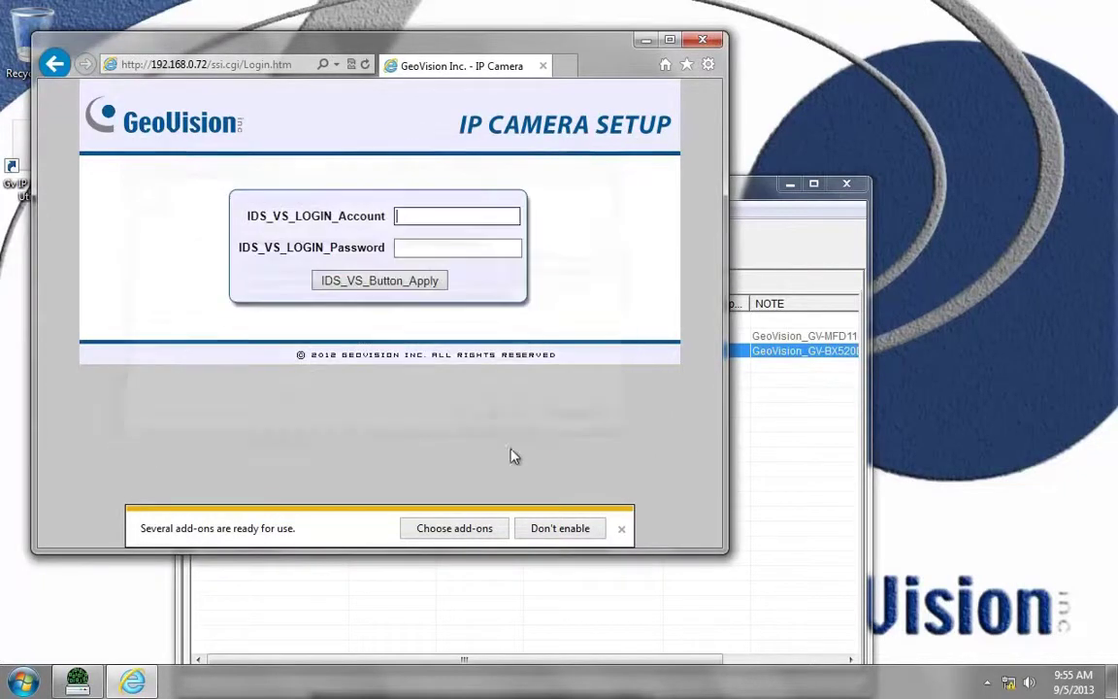
{"action": "left_click", "coordinate": [205, 65]}
{"action": "left_click_drag", "start_coordinate": [189, 64], "coordinate": [136, 64]}
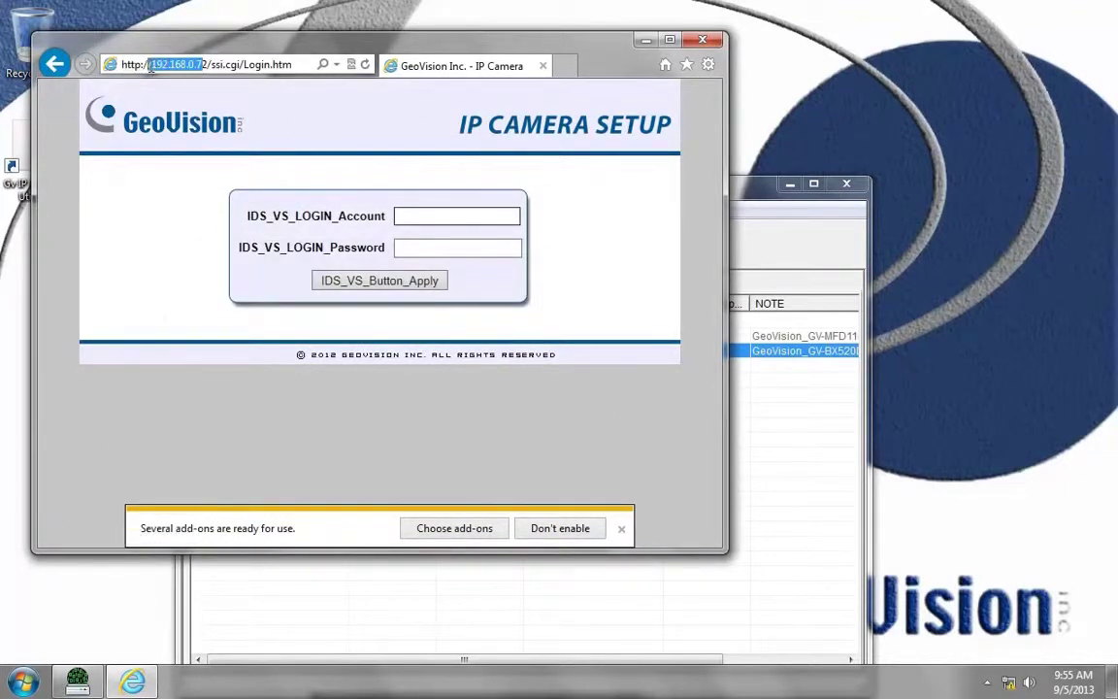
{"action": "left_click", "coordinate": [156, 64]}
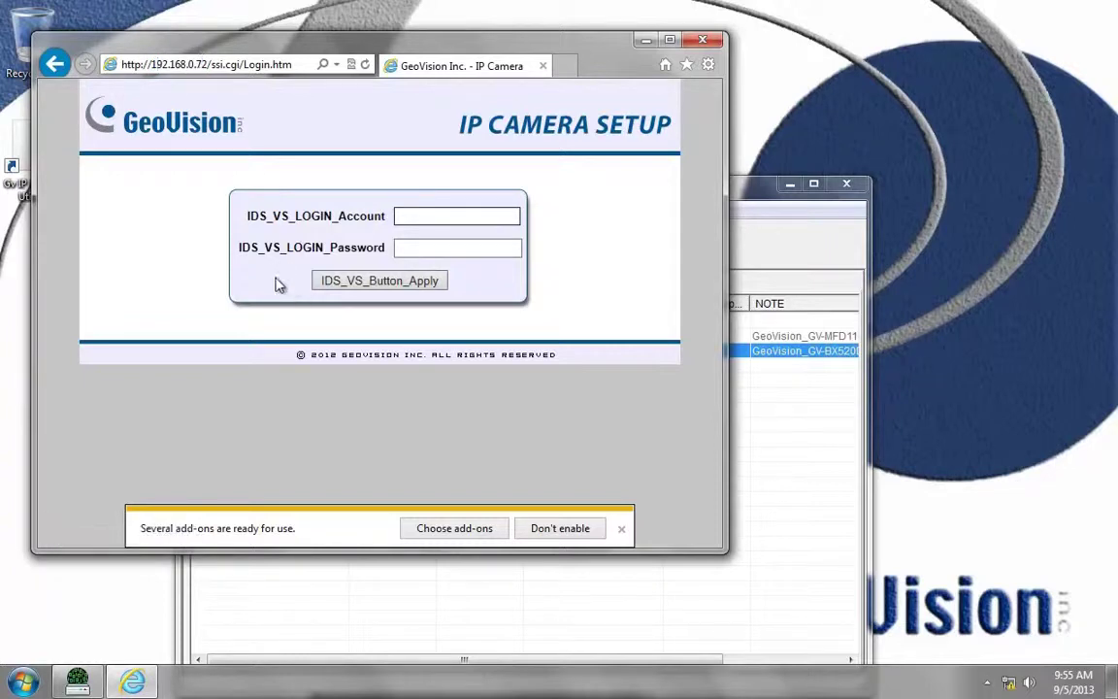
Step: Maximize the browser and turn on Compatibility View so the login form displays properly
{"action": "left_click", "coordinate": [670, 41]}
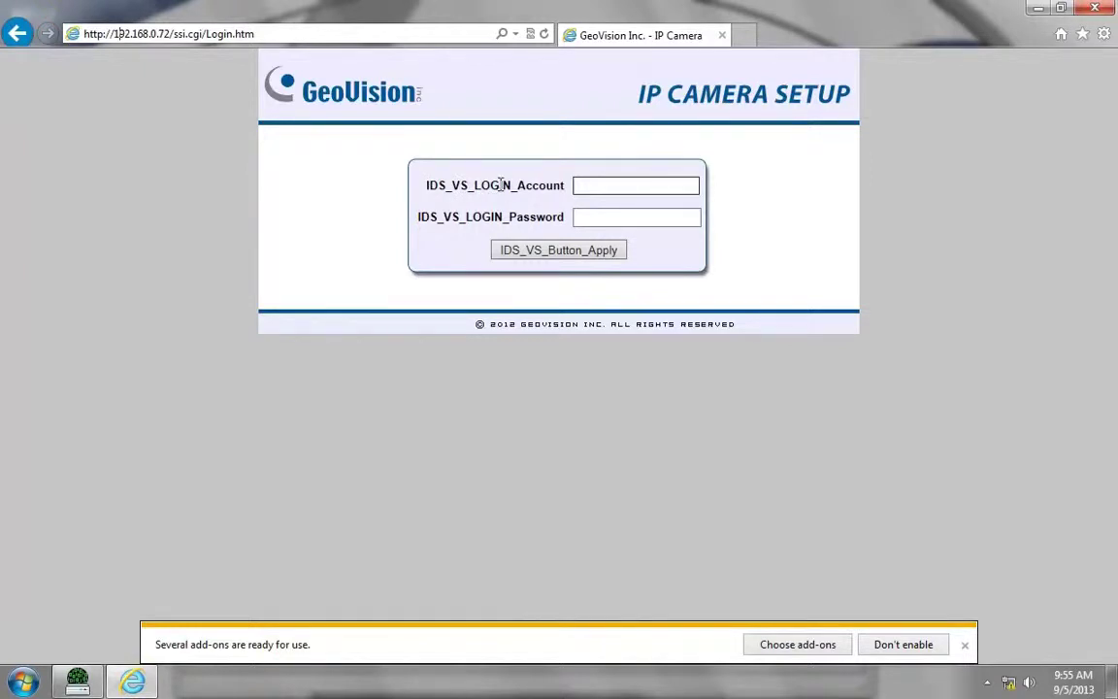
{"action": "left_click", "coordinate": [531, 39]}
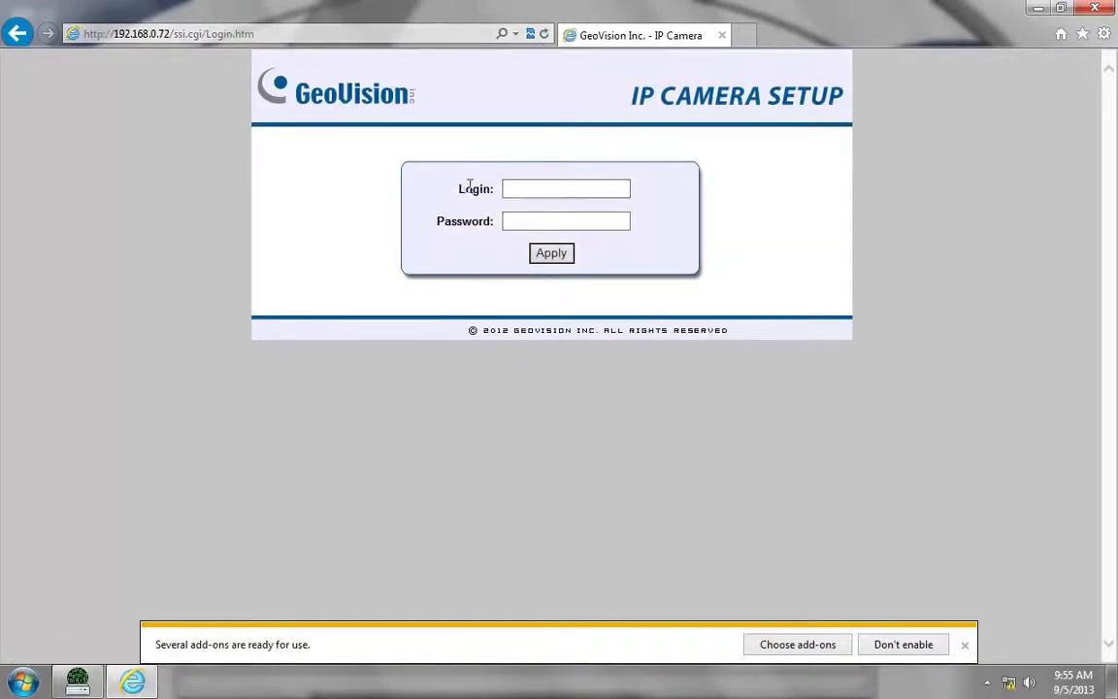
{"action": "left_click_drag", "start_coordinate": [436, 230], "coordinate": [550, 192]}
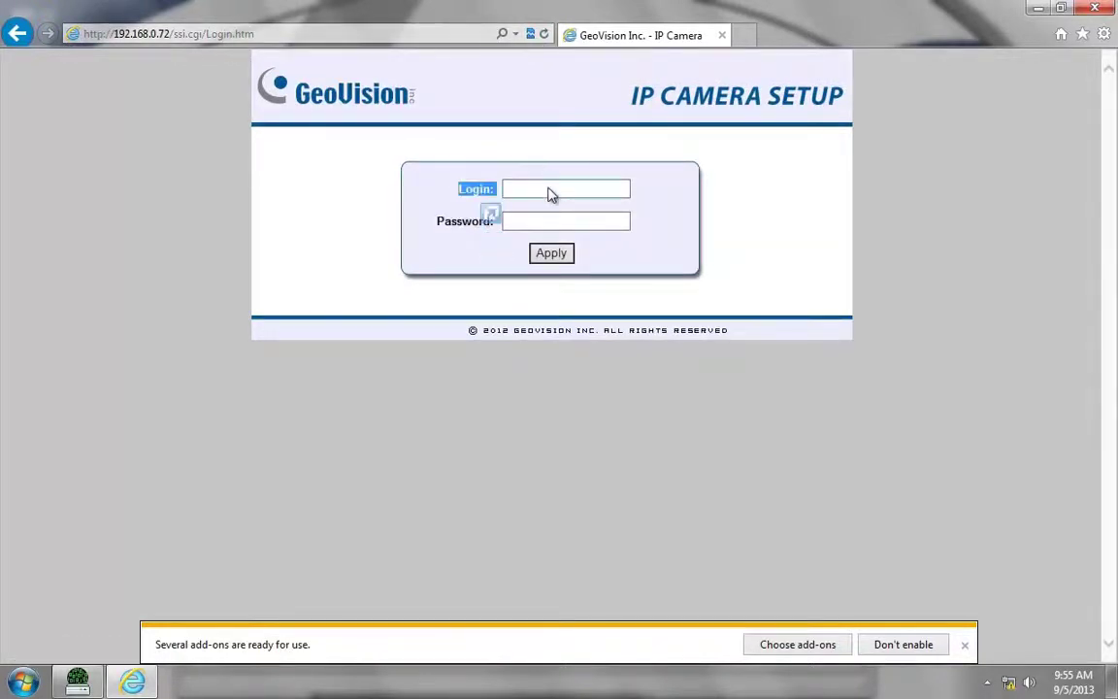
{"action": "left_click", "coordinate": [598, 184]}
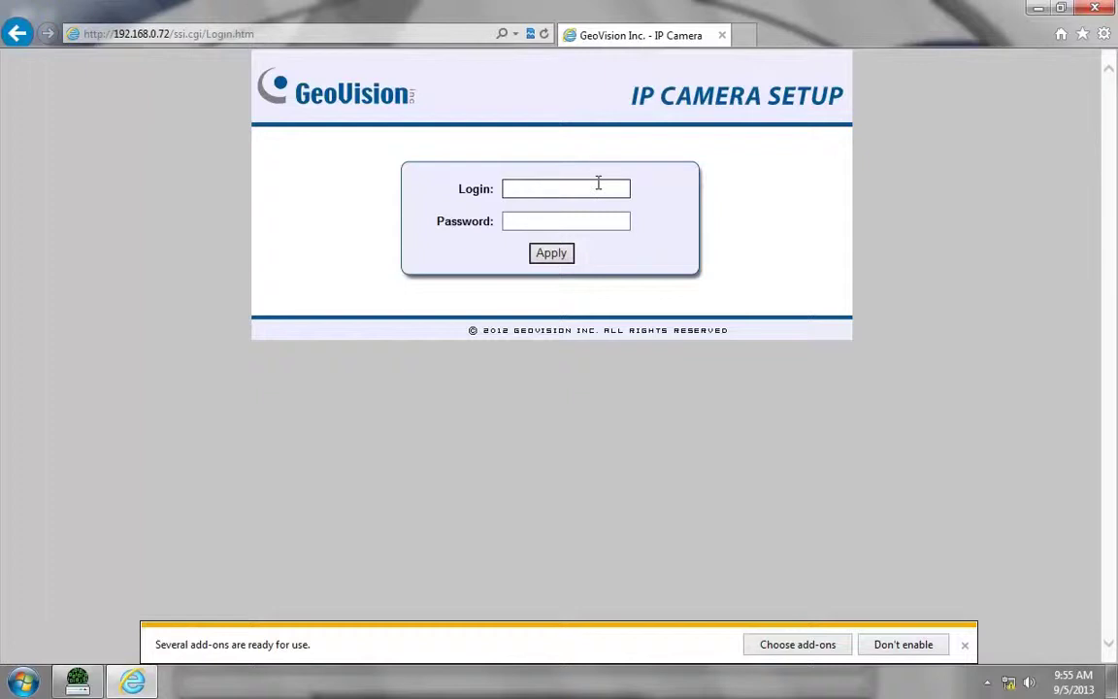
Step: Sign in with the administrator login and password, declining other add-ons but allowing GeoVision's
{"action": "type", "text": "admin"}
{"action": "key", "text": "Tab"}
{"action": "type", "text": "a"}
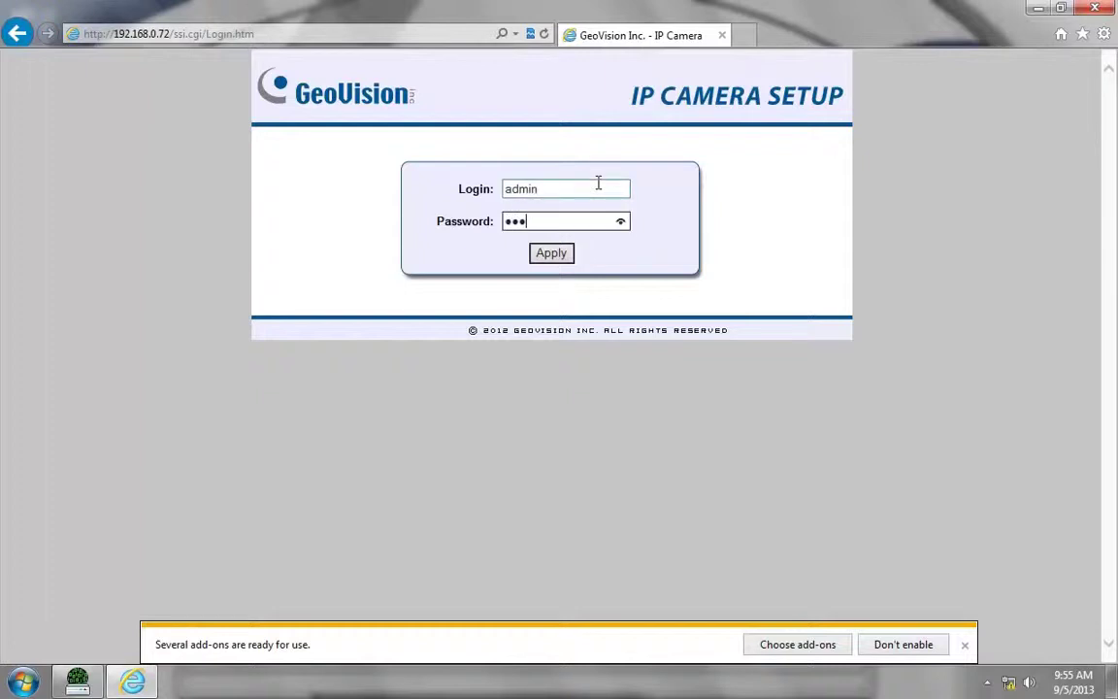
{"action": "type", "text": "dmin"}
{"action": "left_click", "coordinate": [551, 253]}
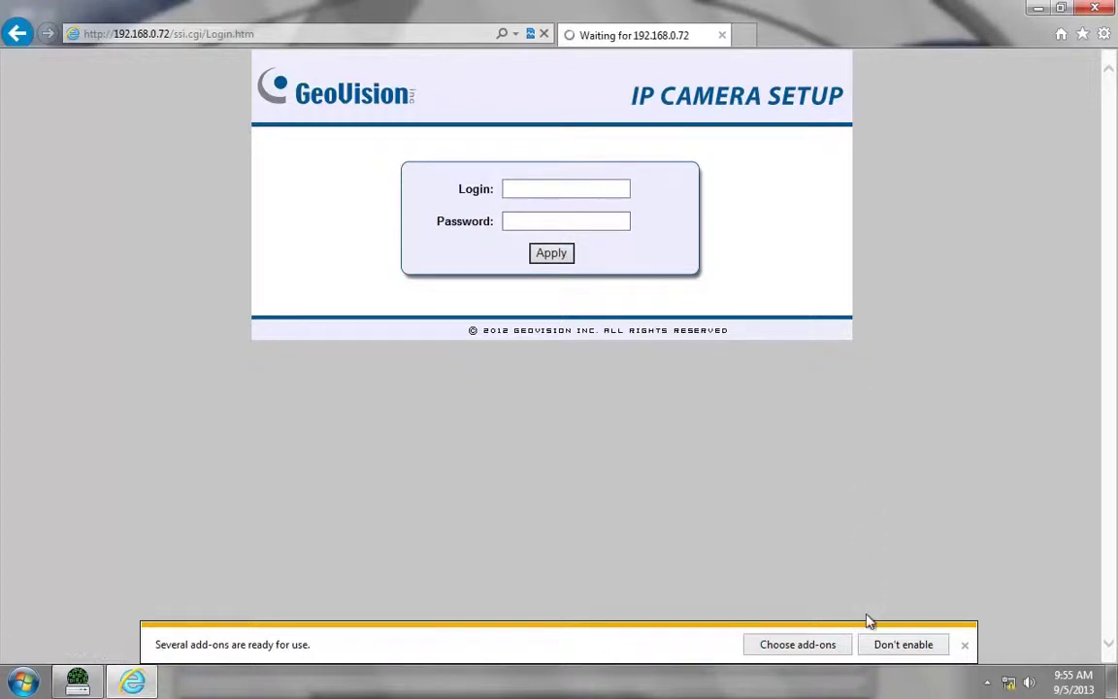
{"action": "left_click", "coordinate": [896, 646]}
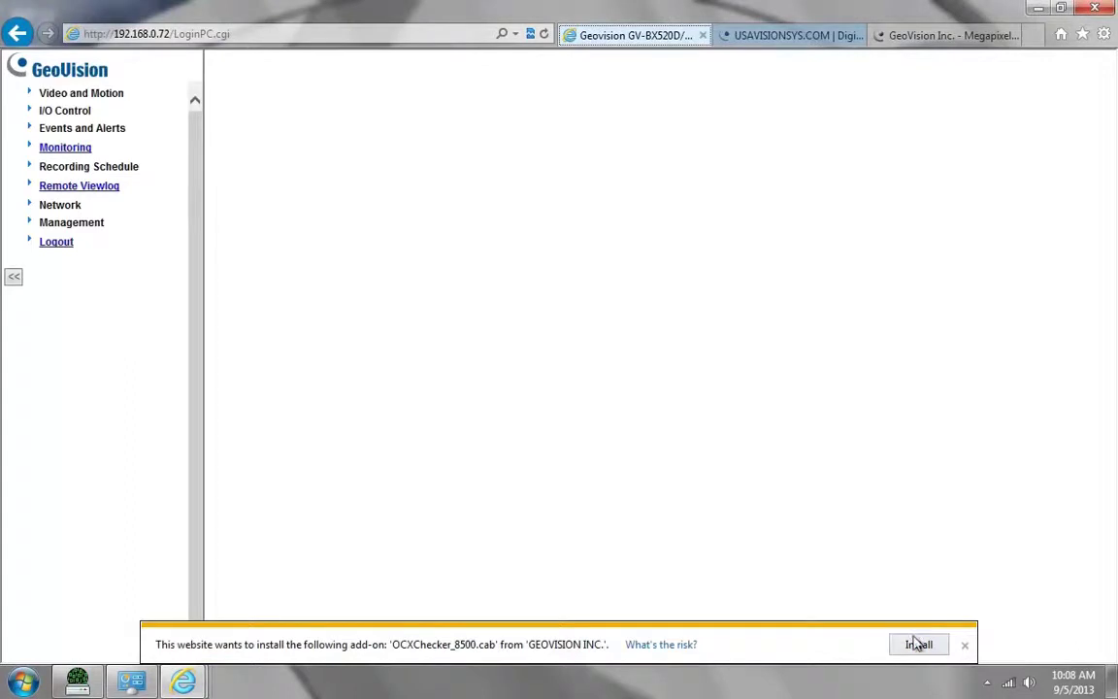
{"action": "left_click", "coordinate": [919, 644]}
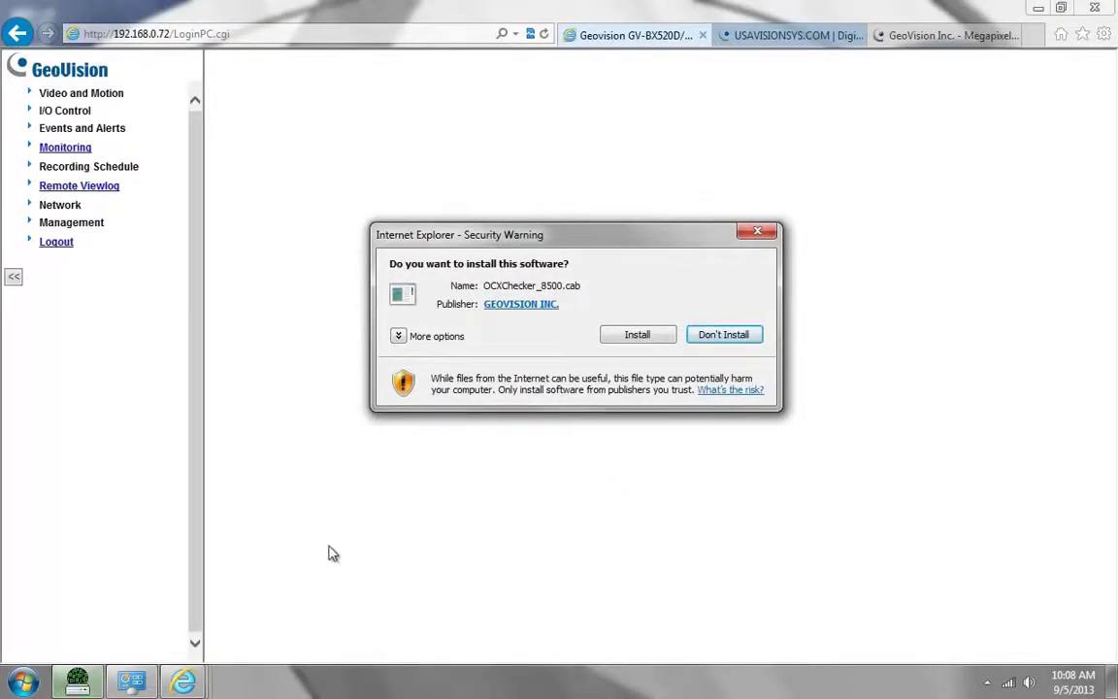
Step: Install the OCXChecker_8500.cab add-on and open Video and Motion > Live View
{"action": "left_click", "coordinate": [660, 335]}
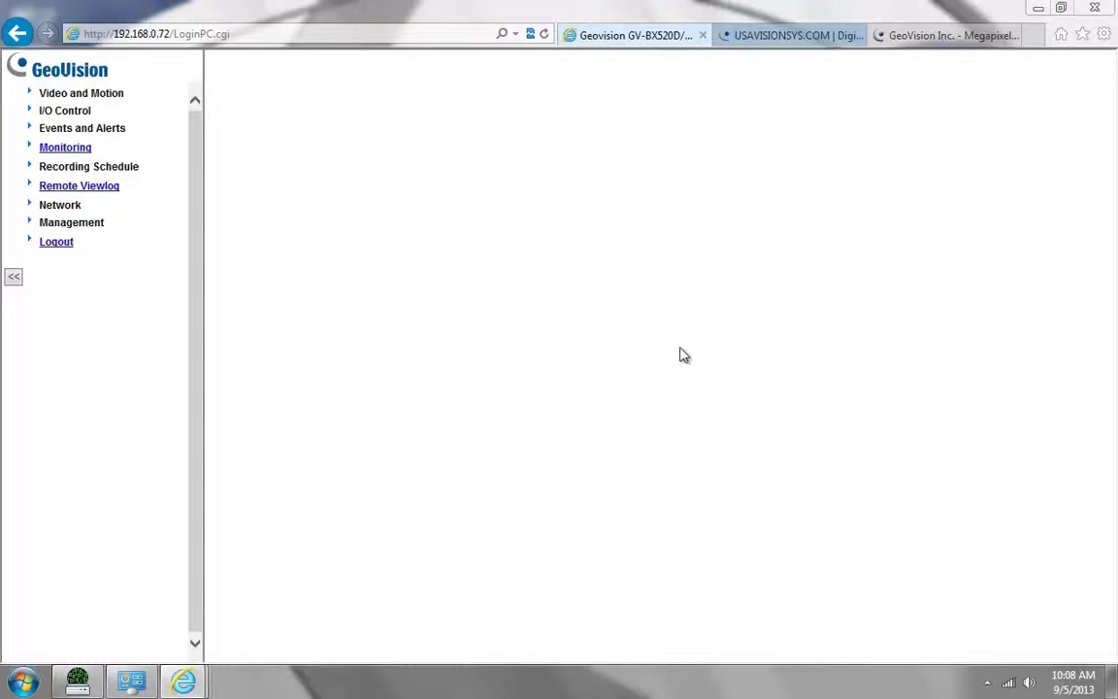
{"action": "left_click", "coordinate": [72, 96]}
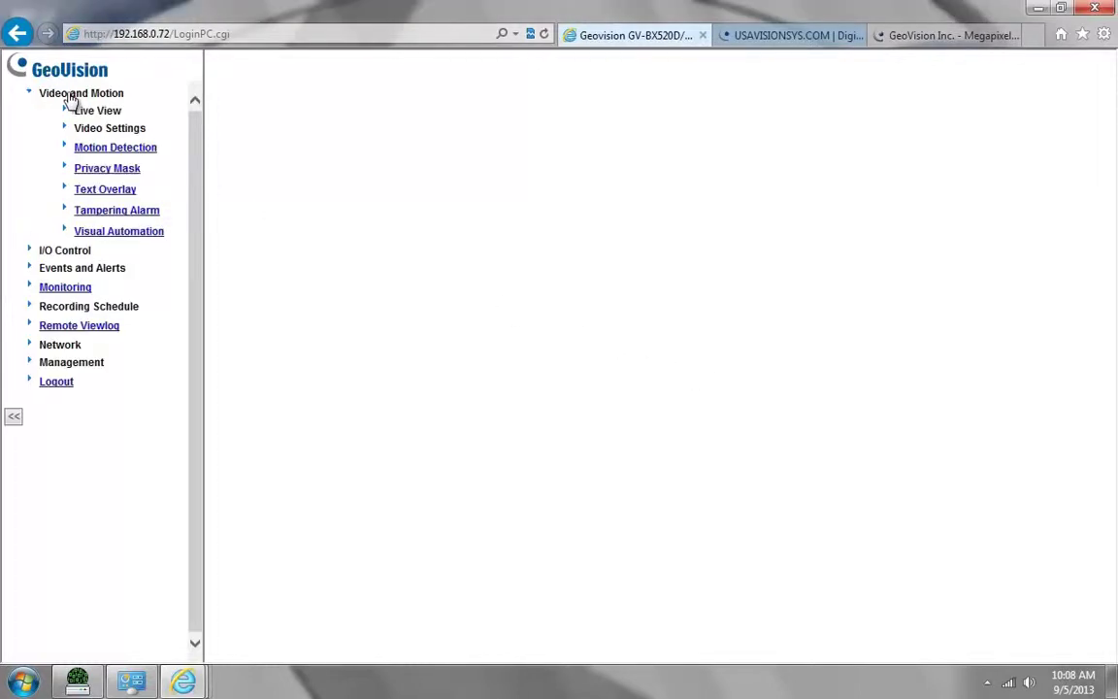
{"action": "left_click", "coordinate": [86, 112]}
{"action": "left_click", "coordinate": [138, 132]}
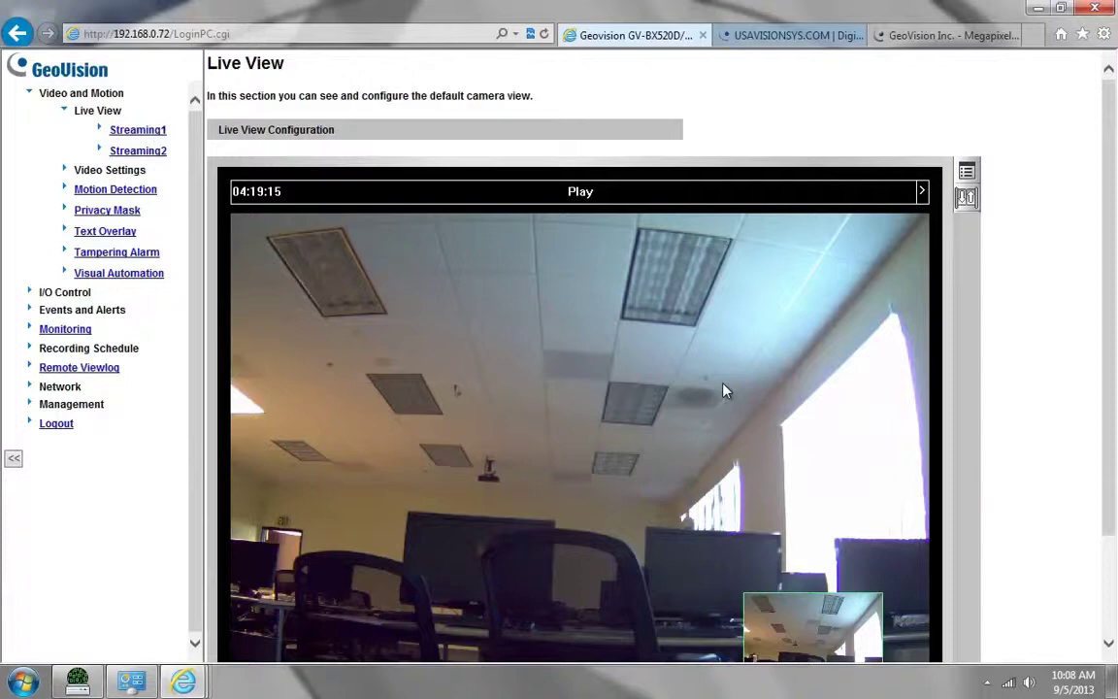
Step: Advance the Live View side panel to Camera adjustment and keep D/N mode on Color
{"action": "left_click", "coordinate": [923, 192]}
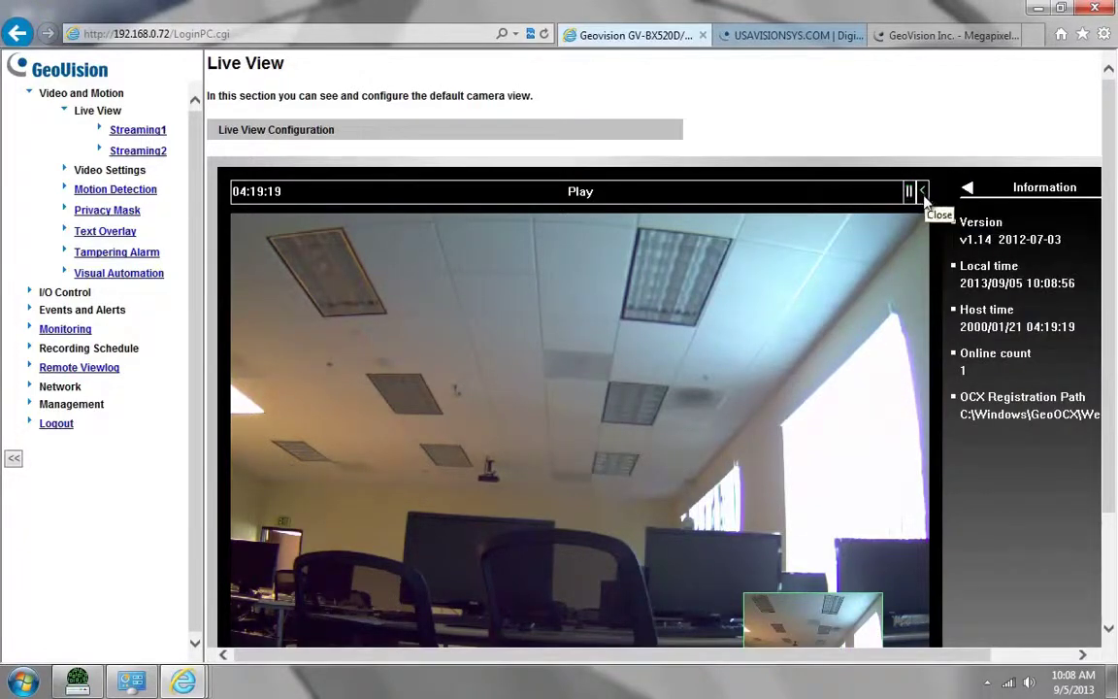
{"action": "left_click_drag", "start_coordinate": [910, 654], "coordinate": [974, 654]}
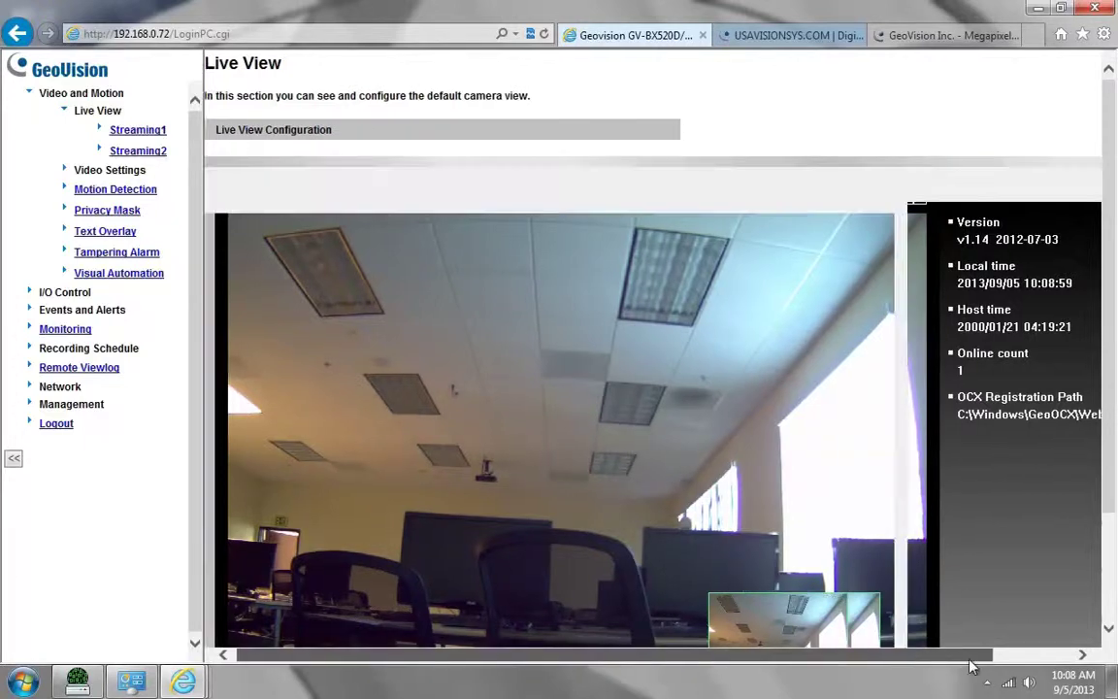
{"action": "left_click", "coordinate": [1035, 189]}
{"action": "left_click", "coordinate": [1034, 189]}
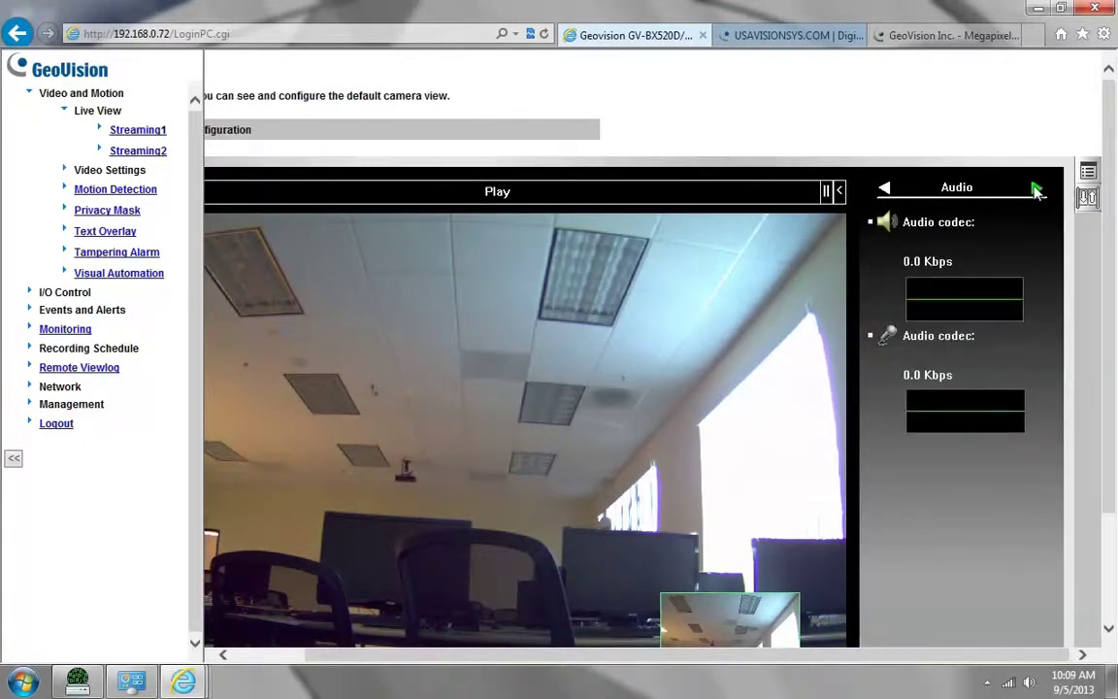
{"action": "left_click", "coordinate": [1035, 191]}
{"action": "left_click", "coordinate": [1035, 190]}
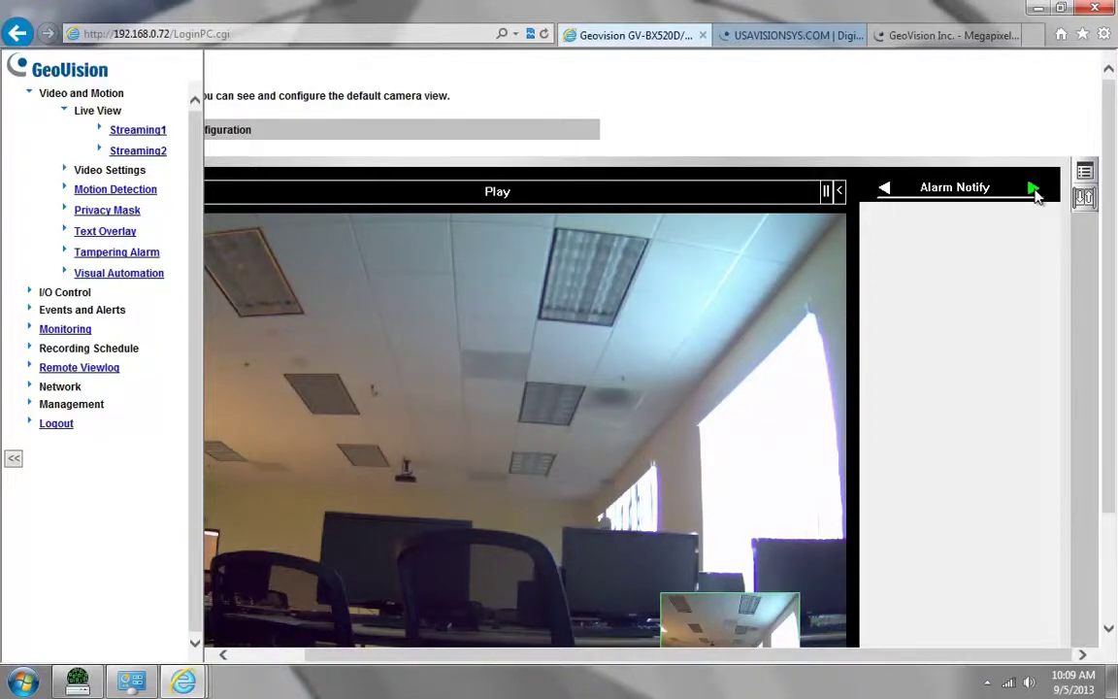
{"action": "left_click", "coordinate": [1035, 190]}
{"action": "scroll", "coordinate": [1043, 392], "scroll_direction": "down", "scroll_amount": 1}
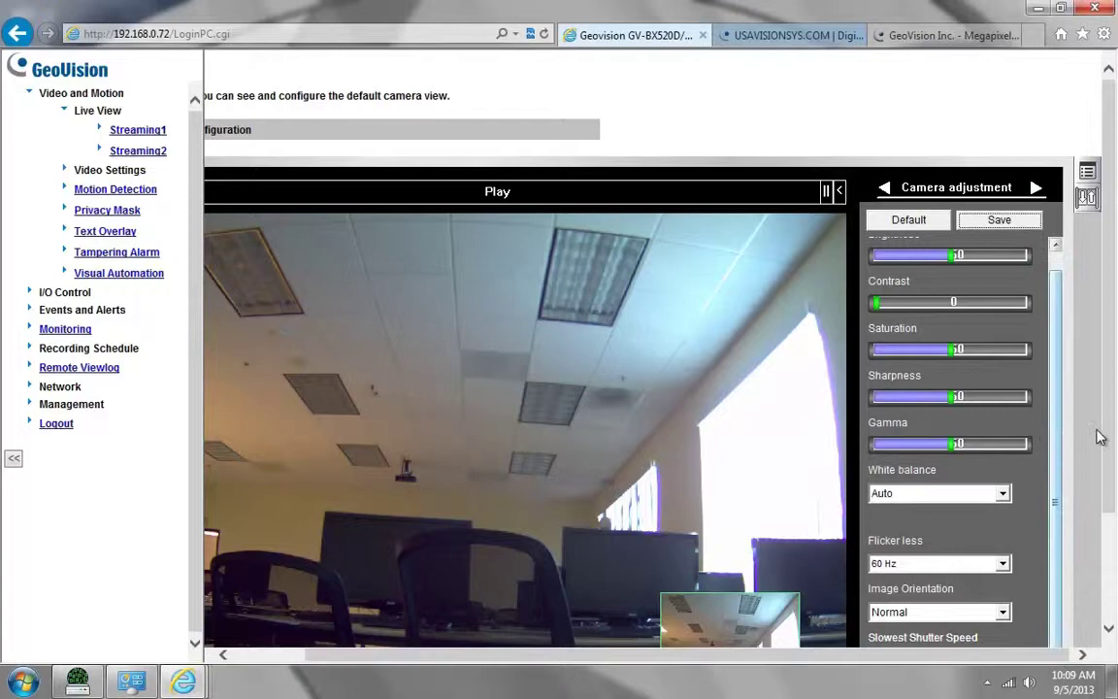
{"action": "scroll", "coordinate": [1020, 573], "scroll_direction": "down", "scroll_amount": 3}
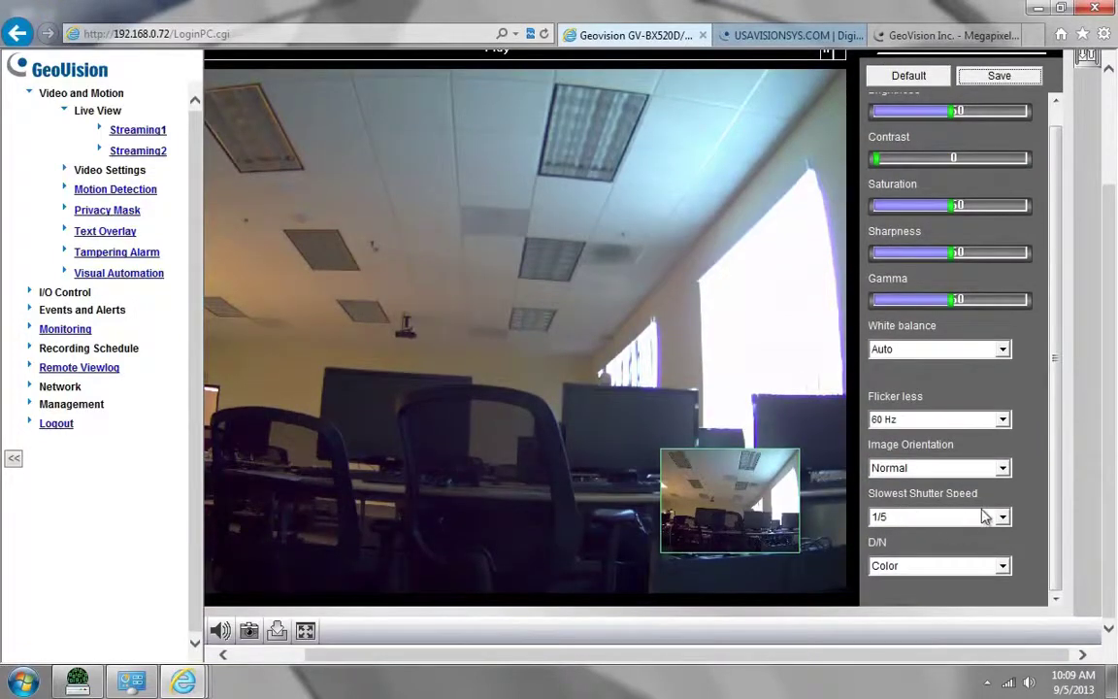
{"action": "left_click", "coordinate": [913, 569]}
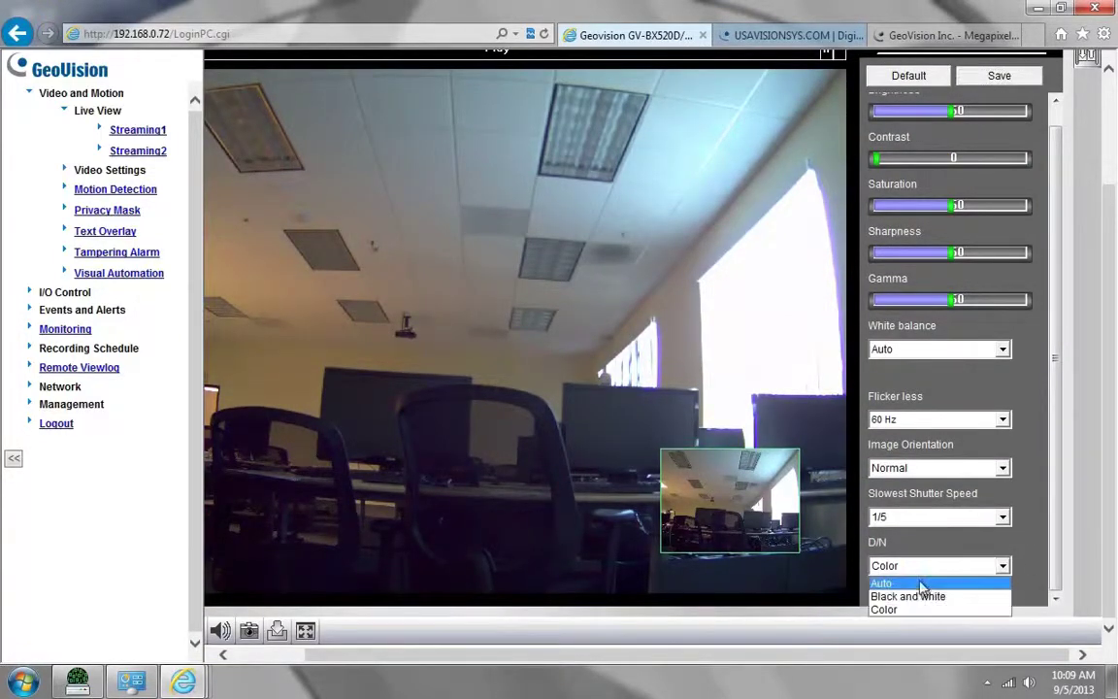
{"action": "left_click", "coordinate": [880, 579]}
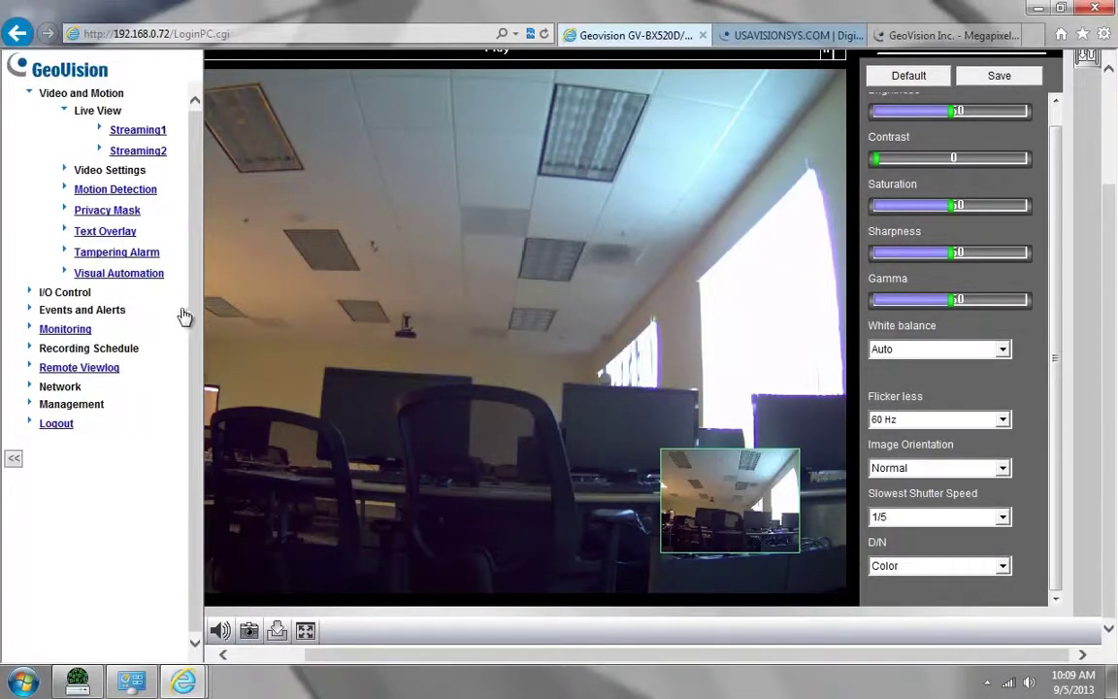
Step: Format Disk11 from Management > Storage Settings and confirm the format
{"action": "left_click", "coordinate": [72, 407]}
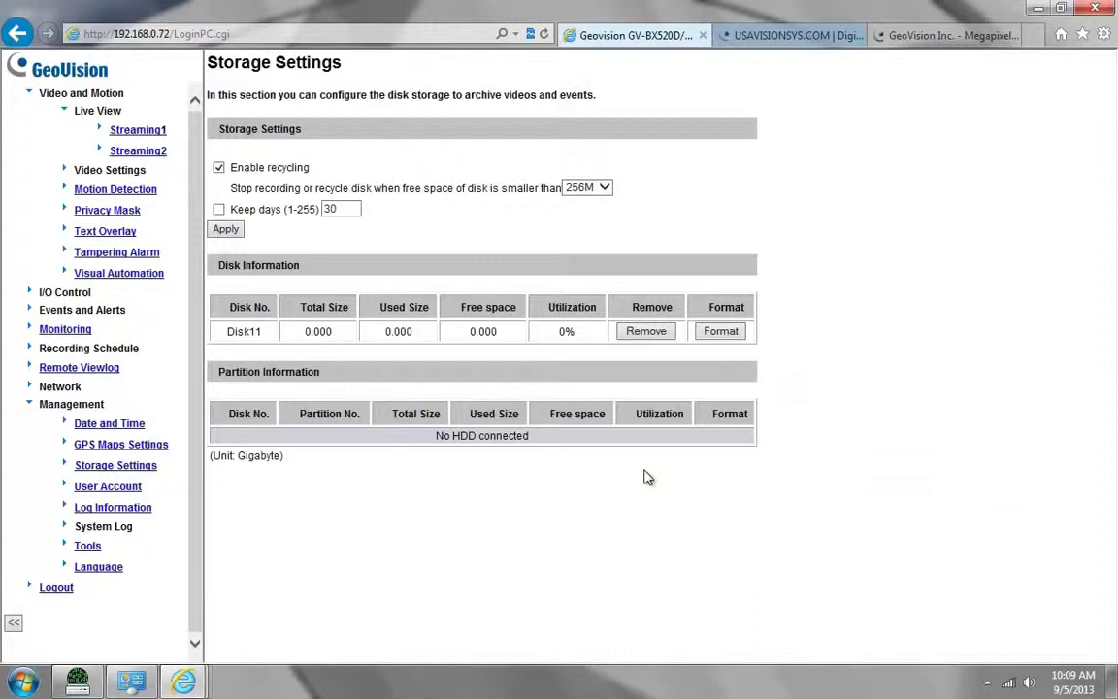
{"action": "left_click", "coordinate": [719, 333]}
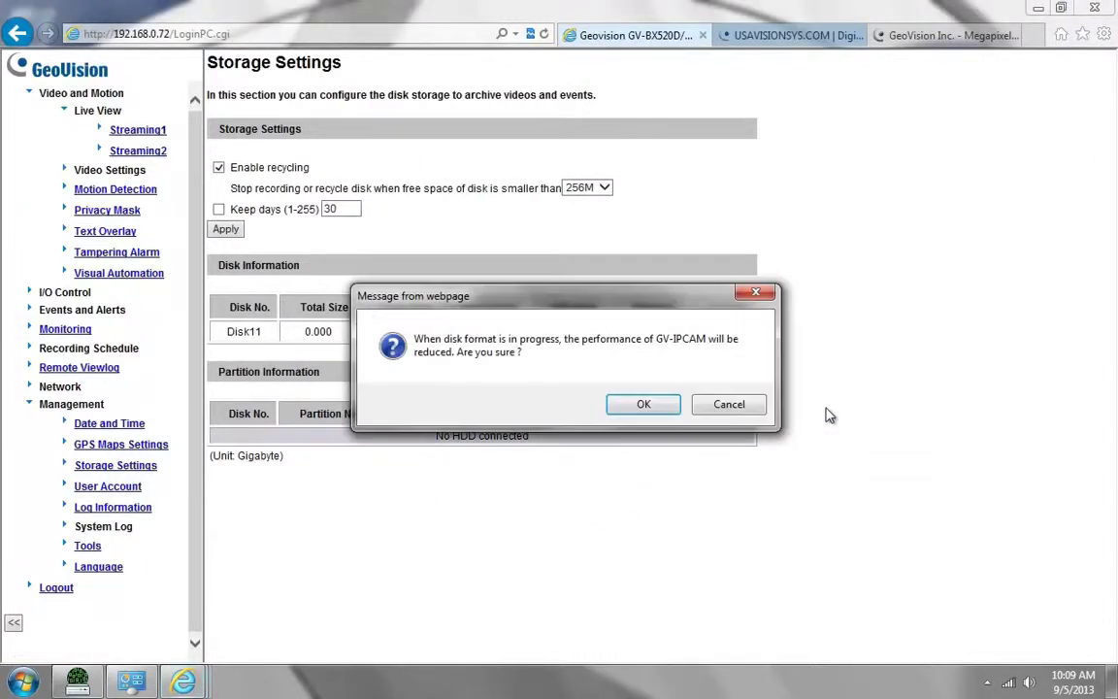
{"action": "left_click", "coordinate": [643, 406]}
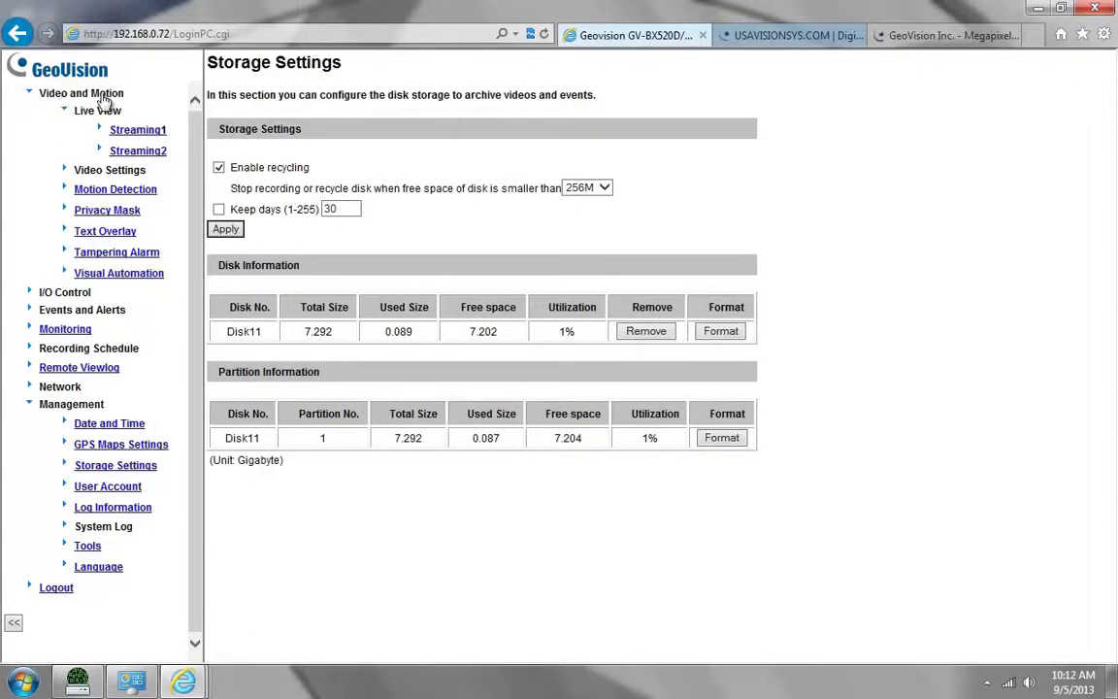
Step: Reset motion detection, add one region covering the whole preview, save it and apply
{"action": "left_click", "coordinate": [109, 199]}
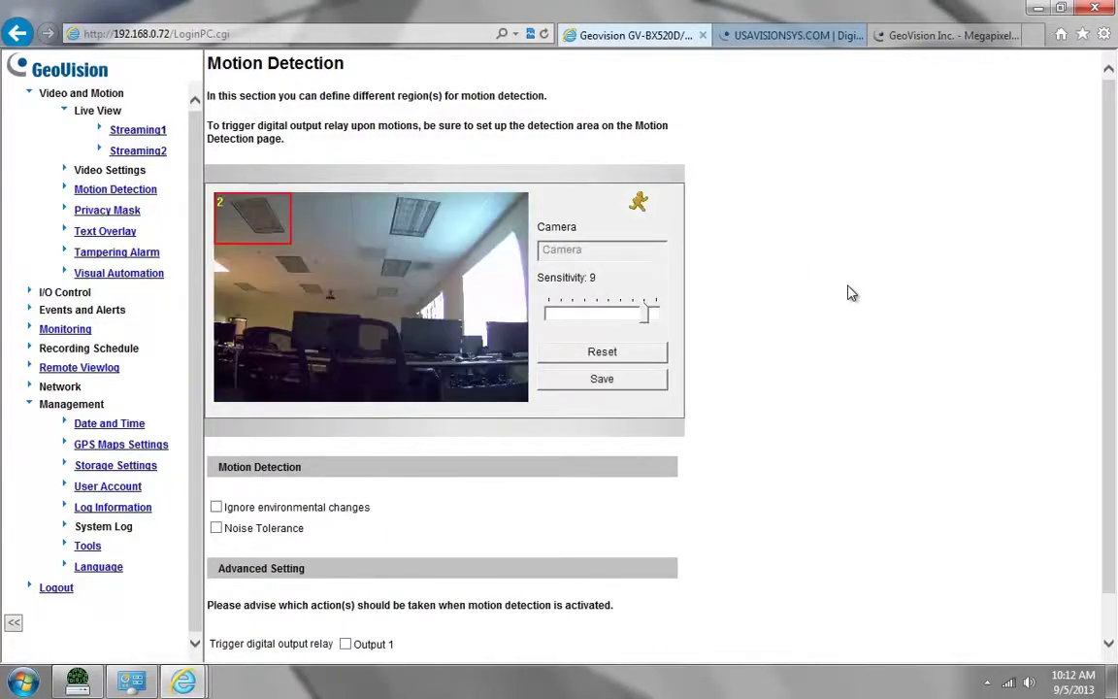
{"action": "left_click", "coordinate": [637, 359]}
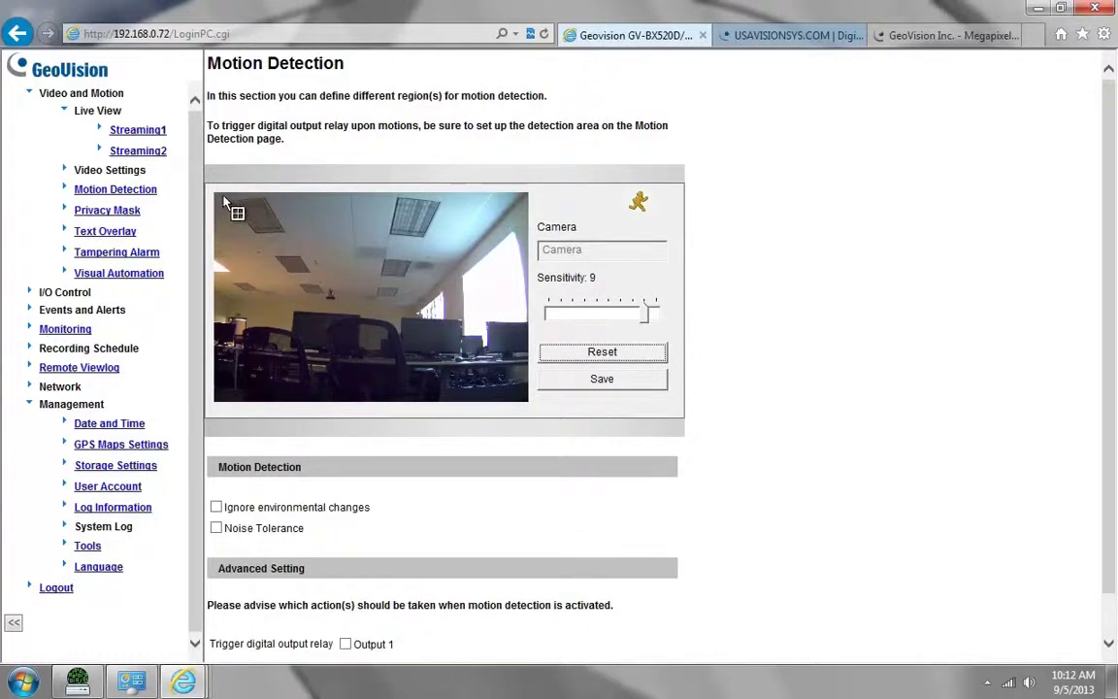
{"action": "left_click_drag", "start_coordinate": [241, 223], "coordinate": [524, 406]}
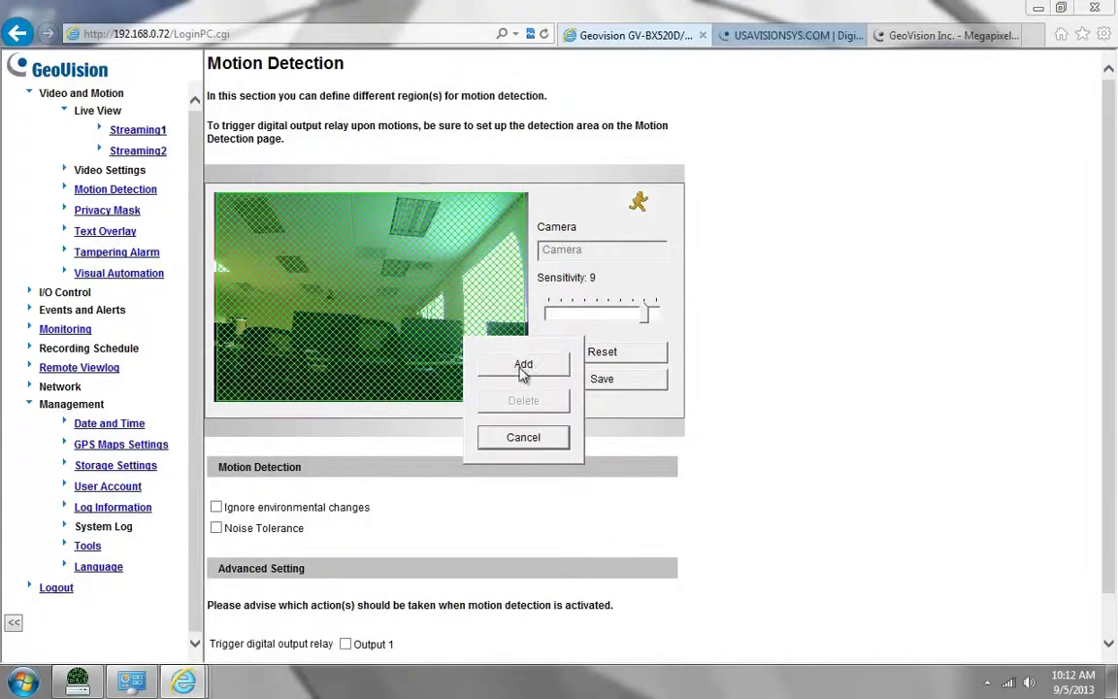
{"action": "left_click", "coordinate": [524, 365]}
{"action": "left_click", "coordinate": [597, 387]}
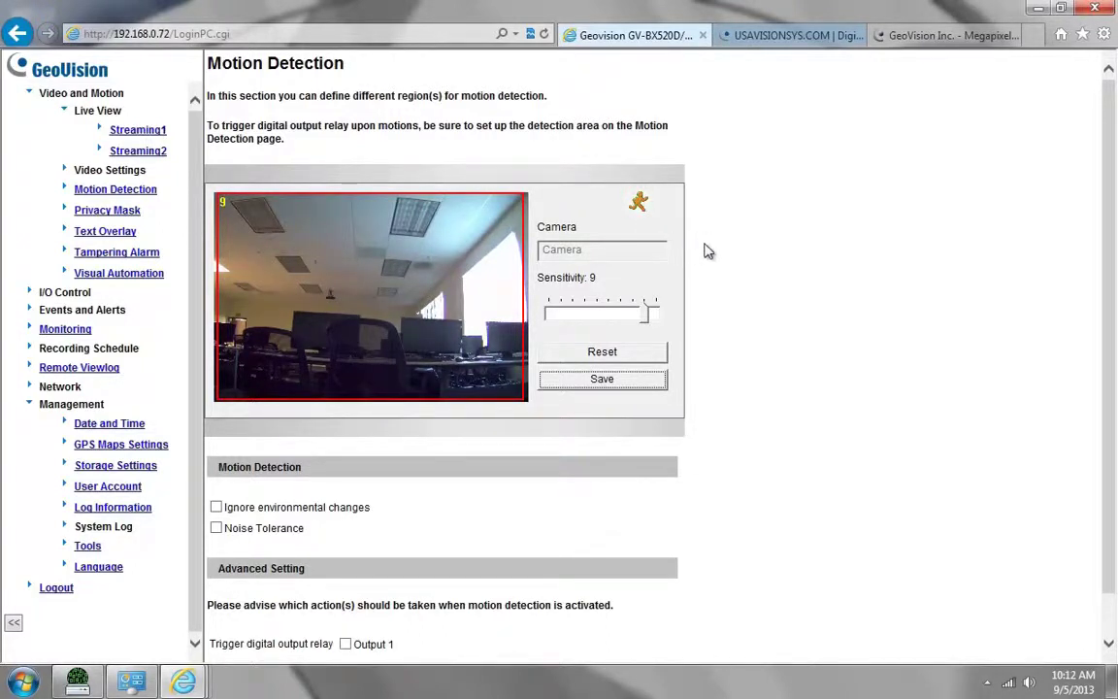
{"action": "left_click", "coordinate": [561, 537]}
{"action": "scroll", "coordinate": [553, 521], "scroll_direction": "down", "scroll_amount": 1}
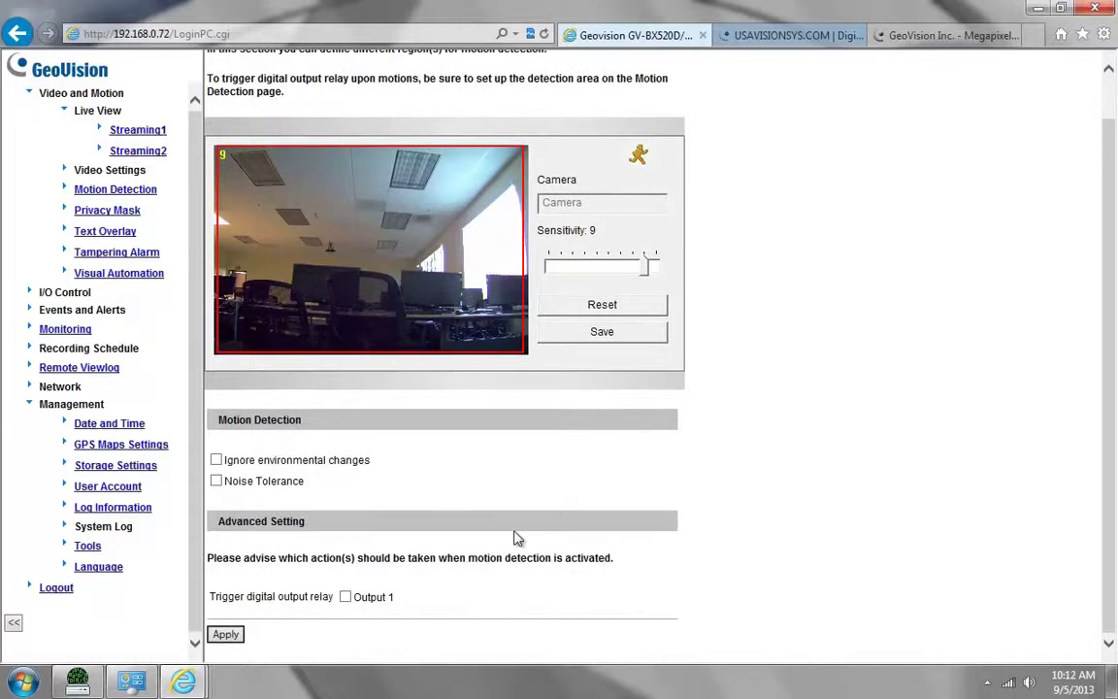
{"action": "left_click", "coordinate": [225, 635]}
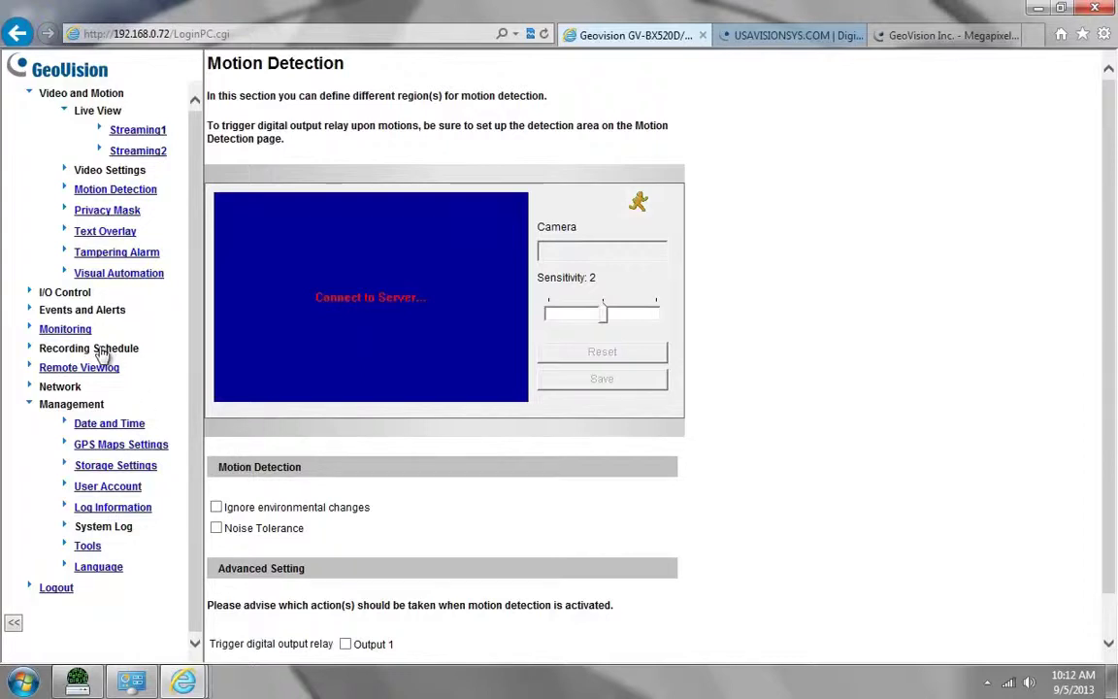
Step: Set Span 1 of the camera recording schedule to Motion and apply it
{"action": "left_click", "coordinate": [90, 352]}
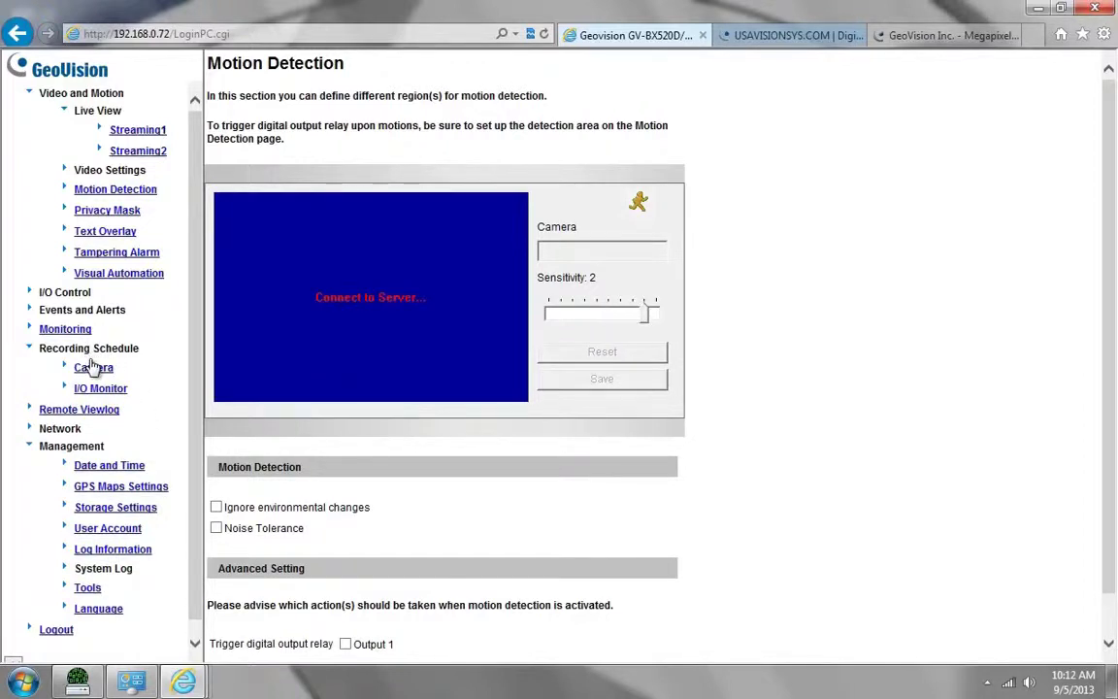
{"action": "left_click", "coordinate": [93, 371]}
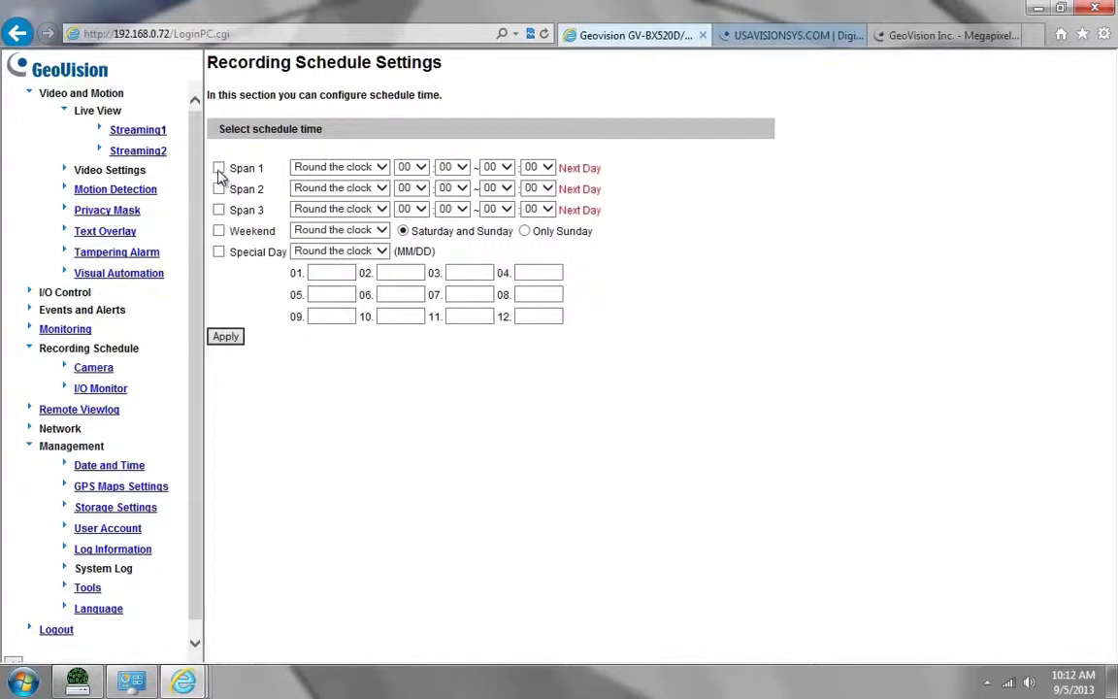
{"action": "left_click", "coordinate": [381, 168]}
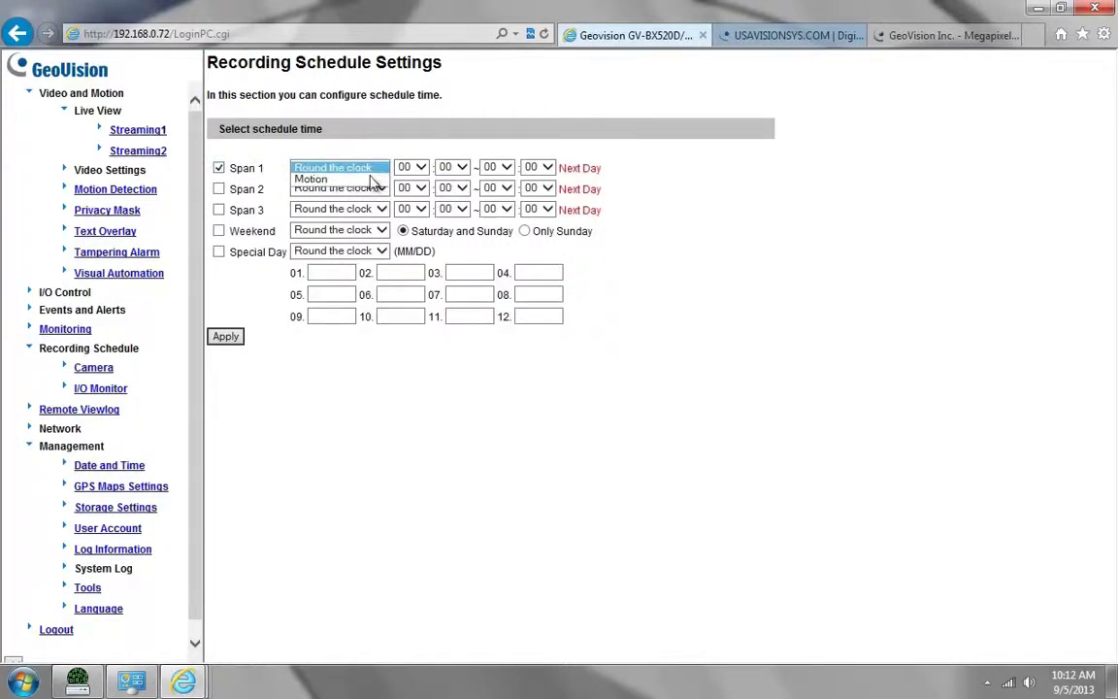
{"action": "left_click", "coordinate": [345, 178]}
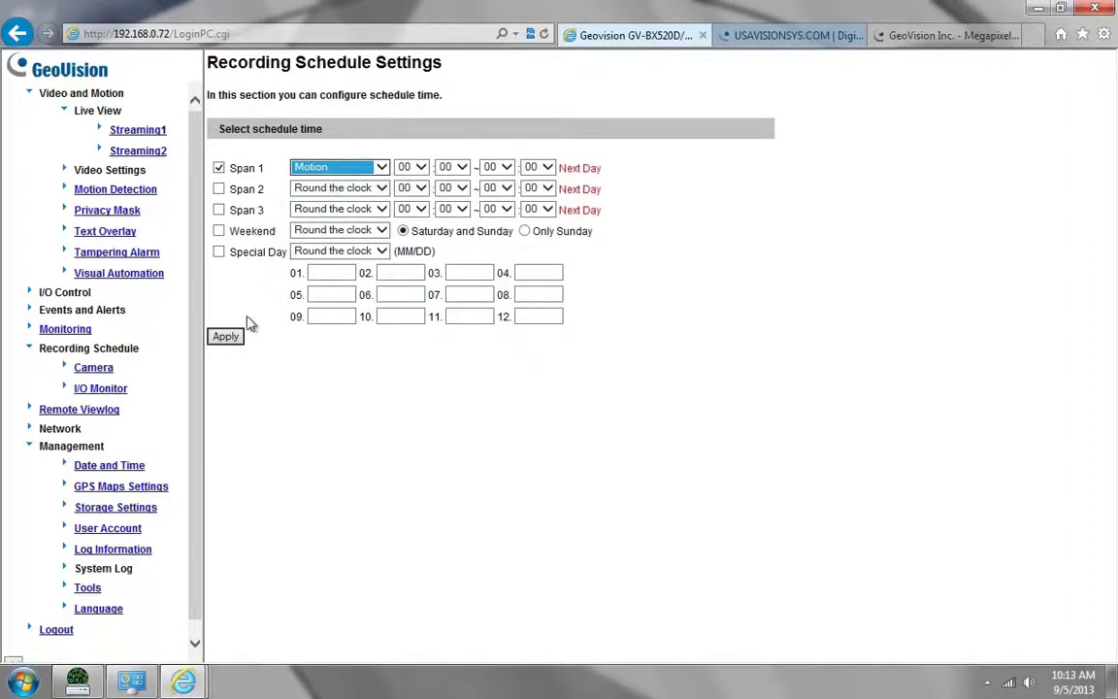
{"action": "left_click", "coordinate": [231, 339]}
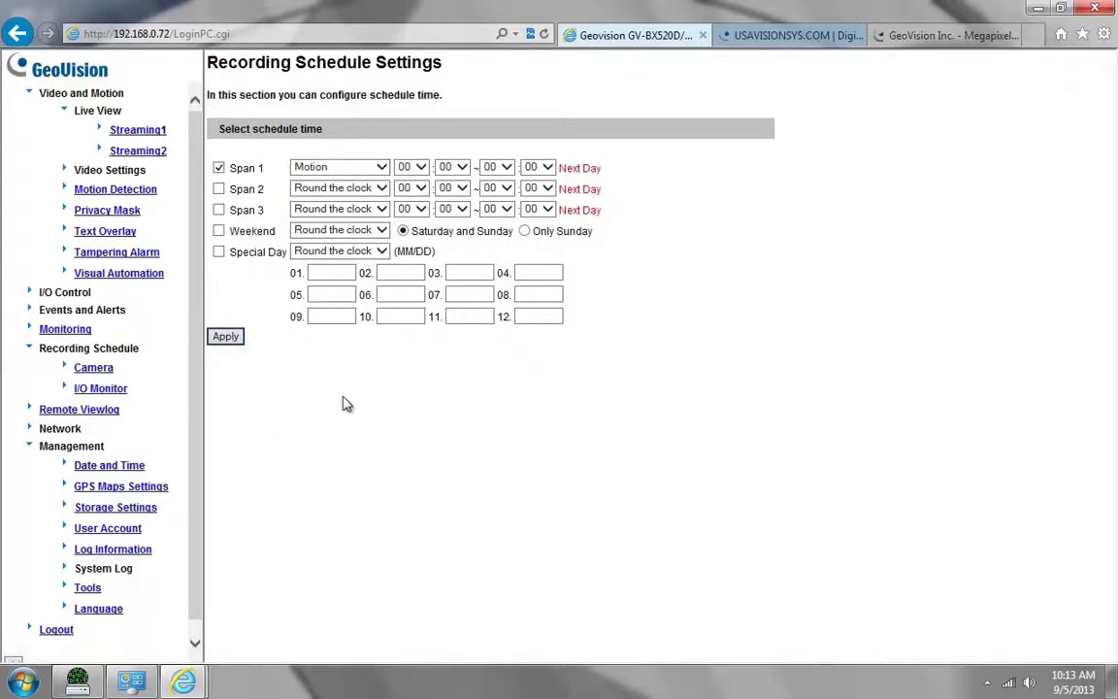
Step: Start monitoring in Schedule mode from the Monitoring Settings page
{"action": "left_click", "coordinate": [42, 329]}
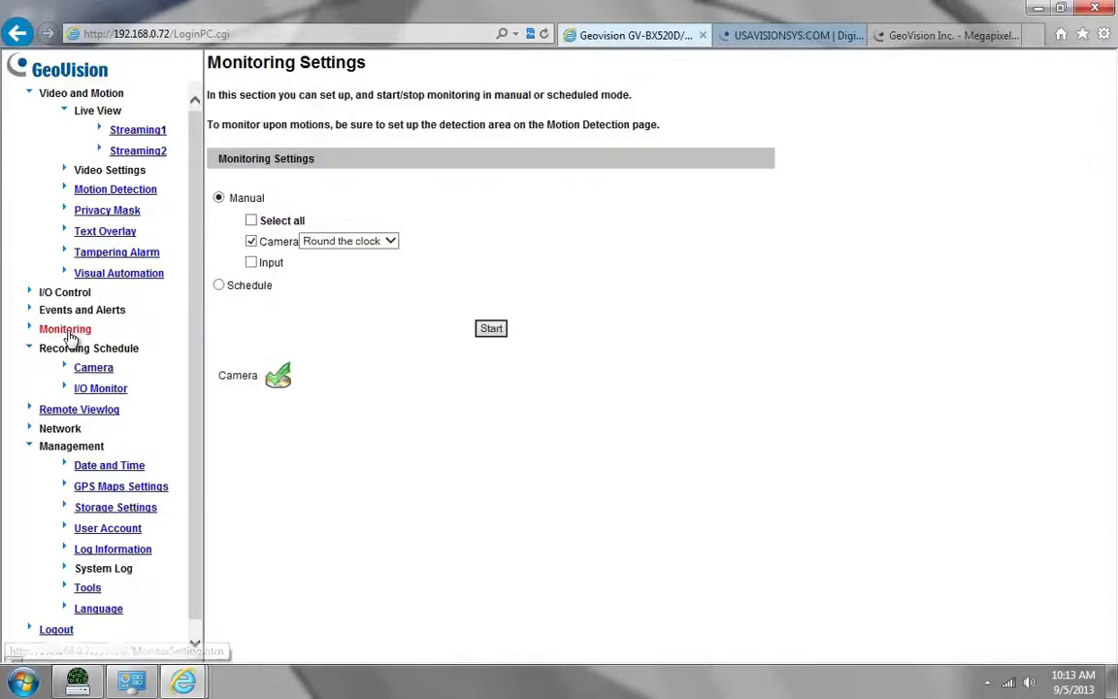
{"action": "left_click", "coordinate": [219, 286]}
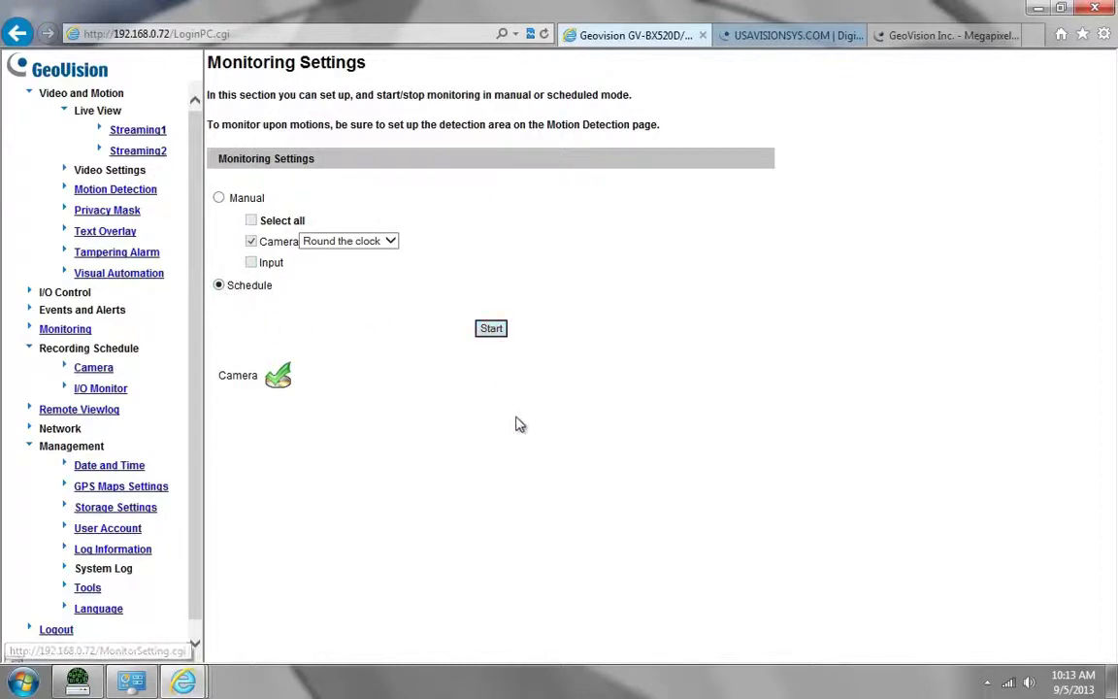
{"action": "left_click", "coordinate": [491, 328]}
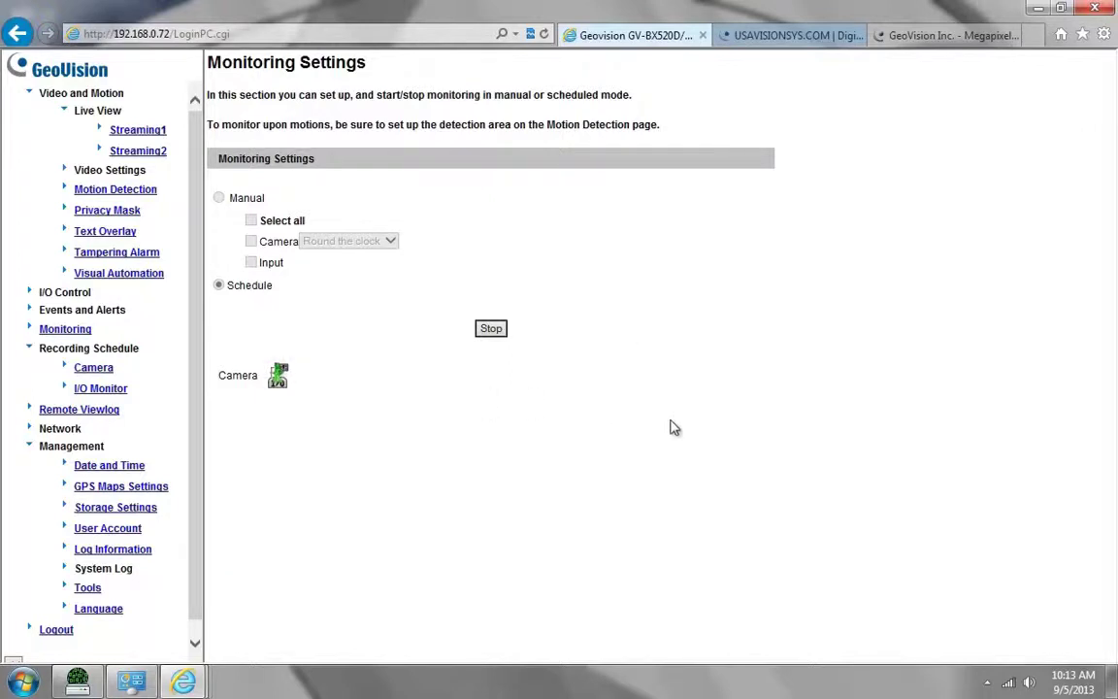
Step: Close Internet Explorer with all its tabs, and close the View Downloads window
{"action": "left_click", "coordinate": [1098, 9]}
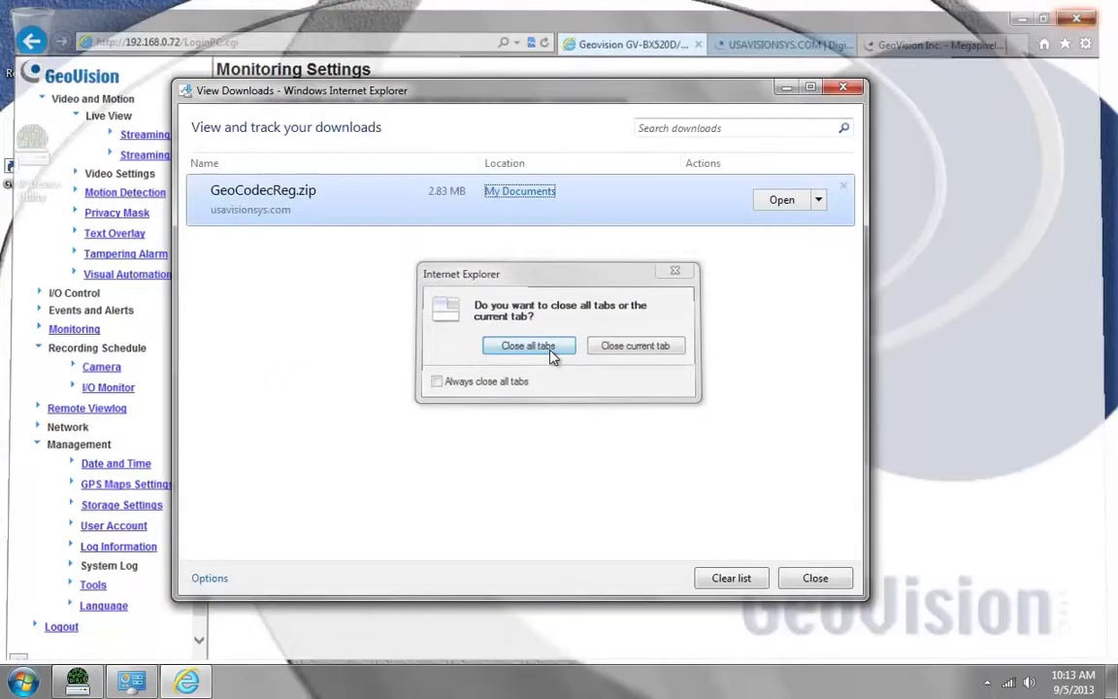
{"action": "left_click", "coordinate": [530, 345]}
{"action": "left_click", "coordinate": [843, 87]}
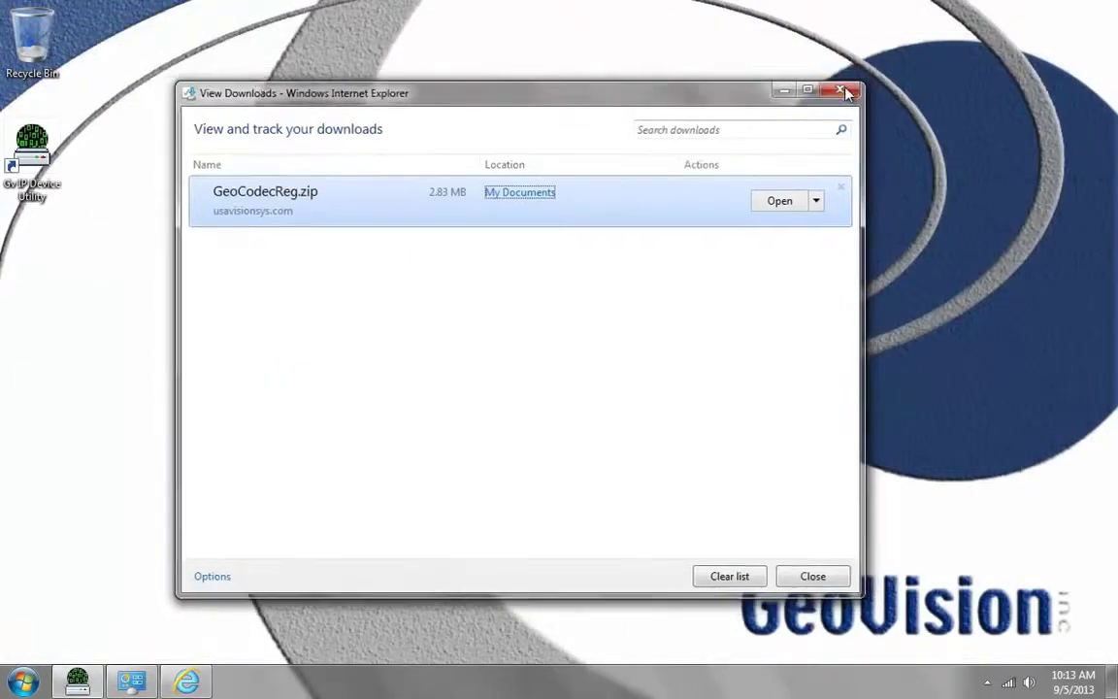
Step: Browse Start > All Programs to the GV-SDCardSync program folder
{"action": "left_click", "coordinate": [21, 685]}
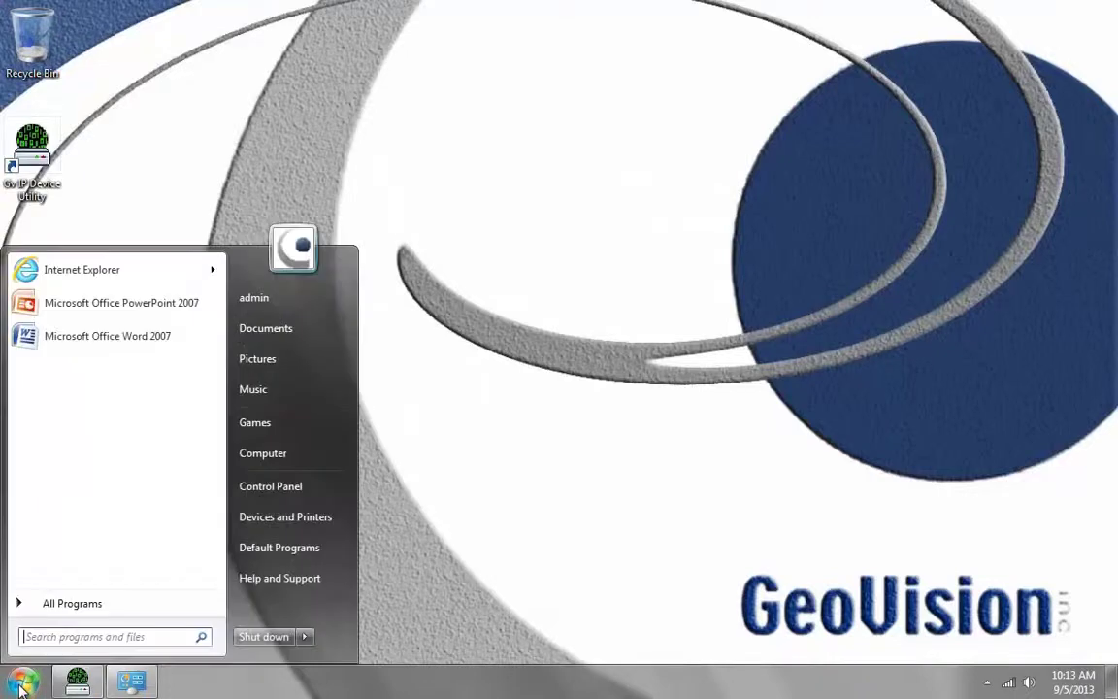
{"action": "left_click", "coordinate": [58, 604]}
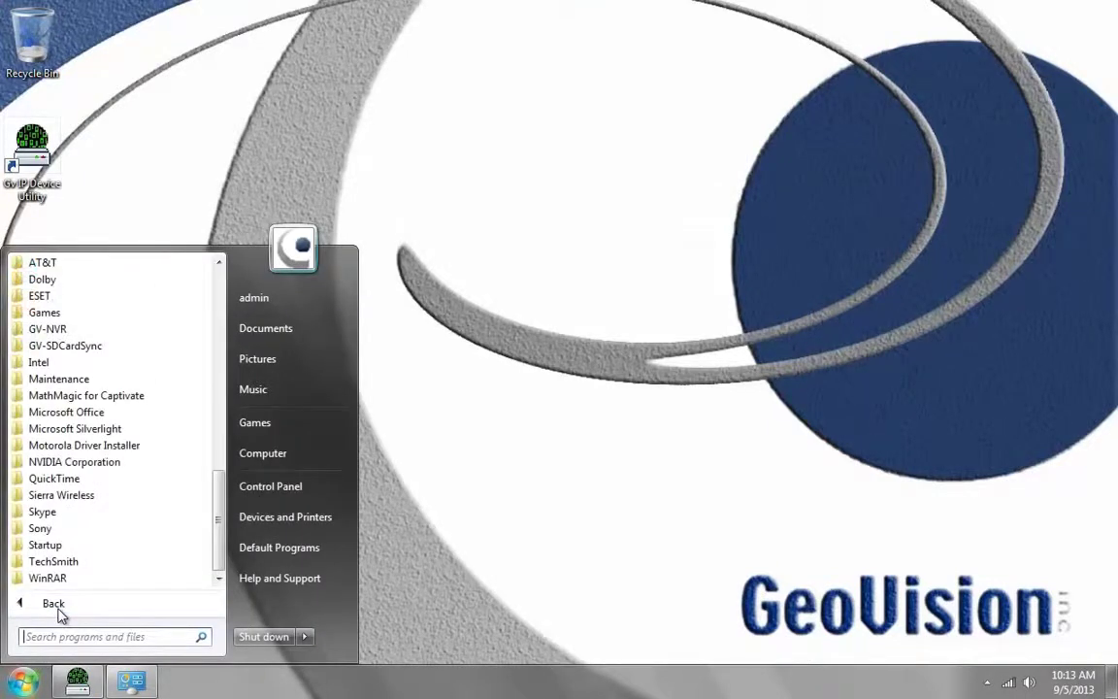
{"action": "left_click", "coordinate": [75, 347]}
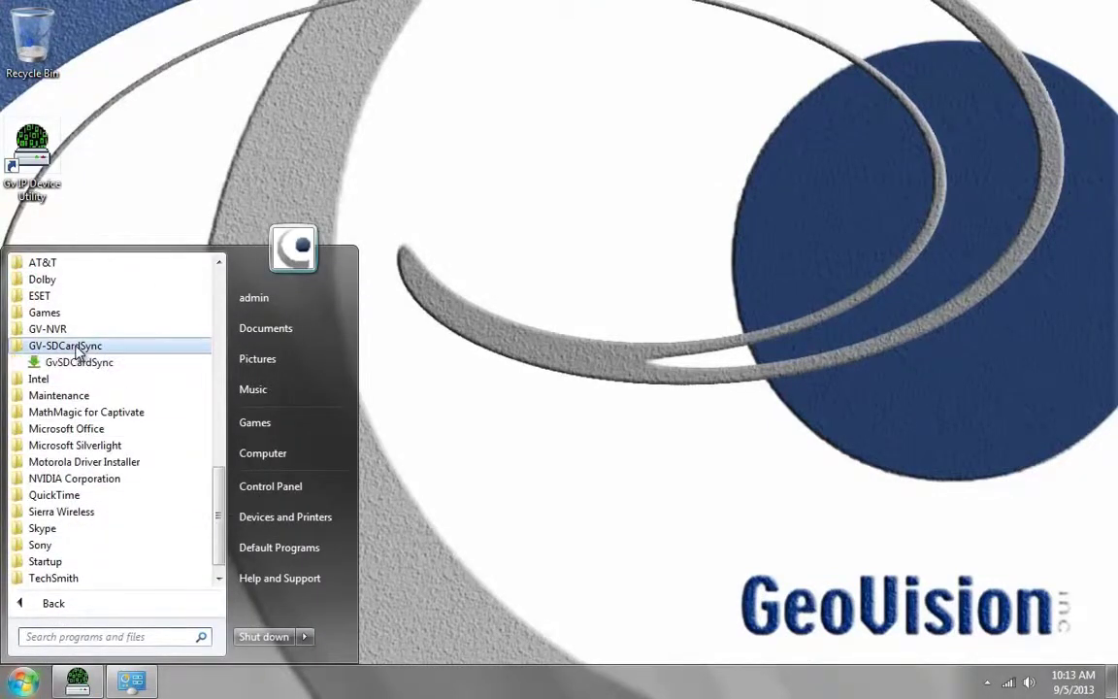
Step: Launch GvSDCardSync and enable Start up at Windows login on the Synchronization tab
{"action": "left_click", "coordinate": [79, 367]}
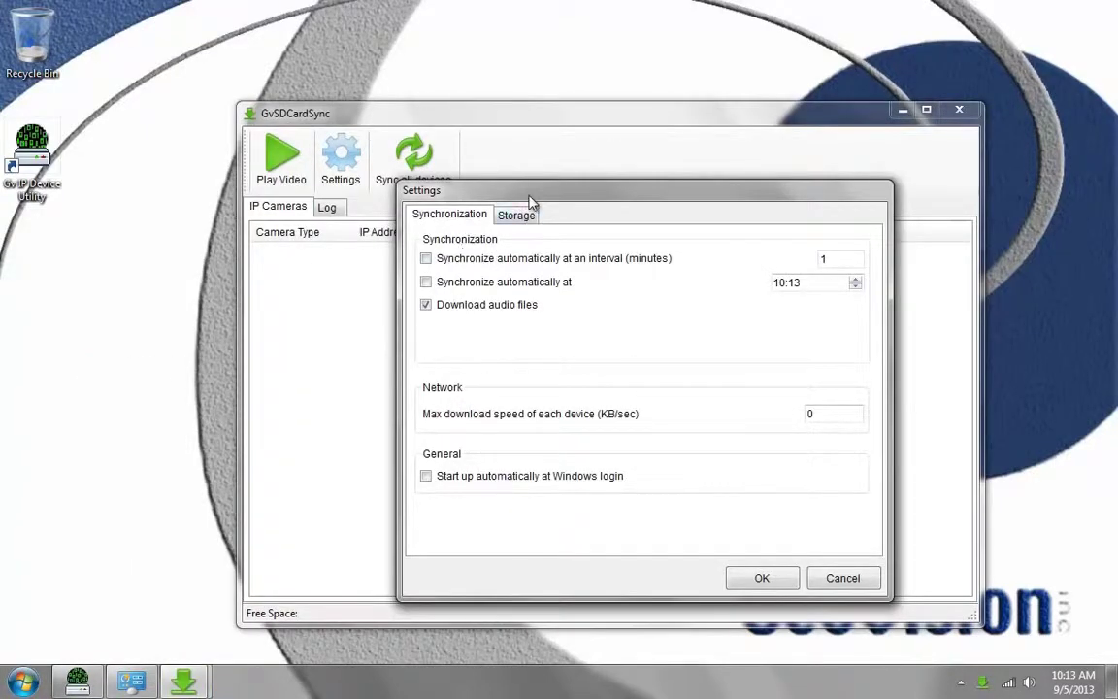
{"action": "left_click_drag", "start_coordinate": [480, 188], "coordinate": [455, 178]}
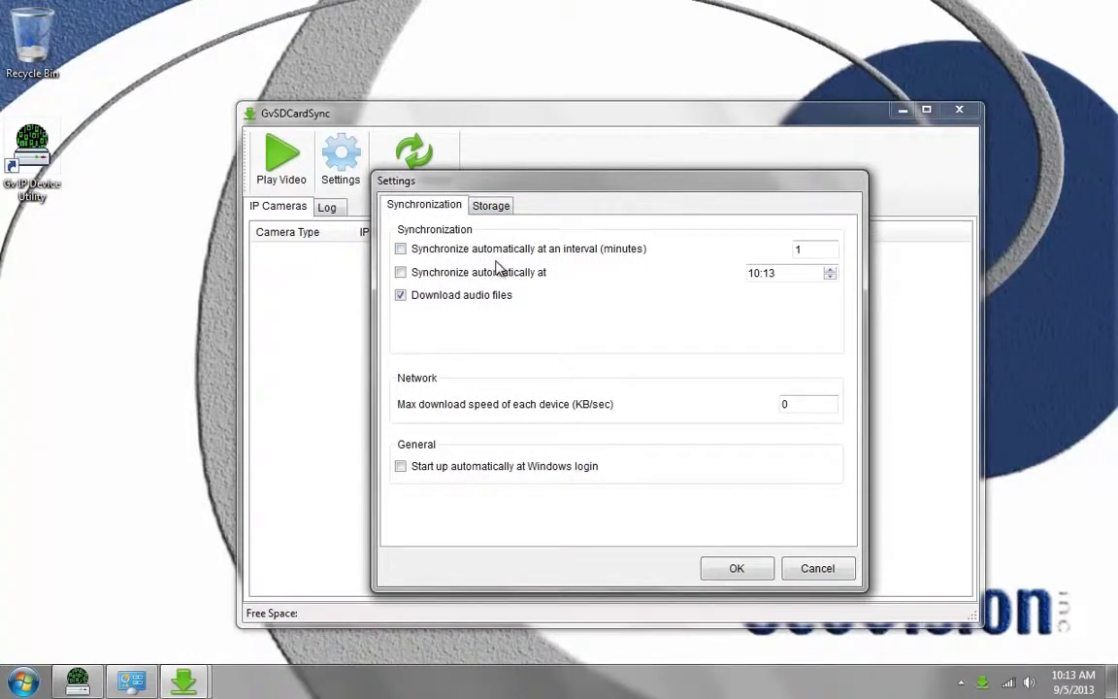
{"action": "double_click", "coordinate": [812, 248]}
{"action": "left_click", "coordinate": [400, 249]}
{"action": "left_click", "coordinate": [757, 273]}
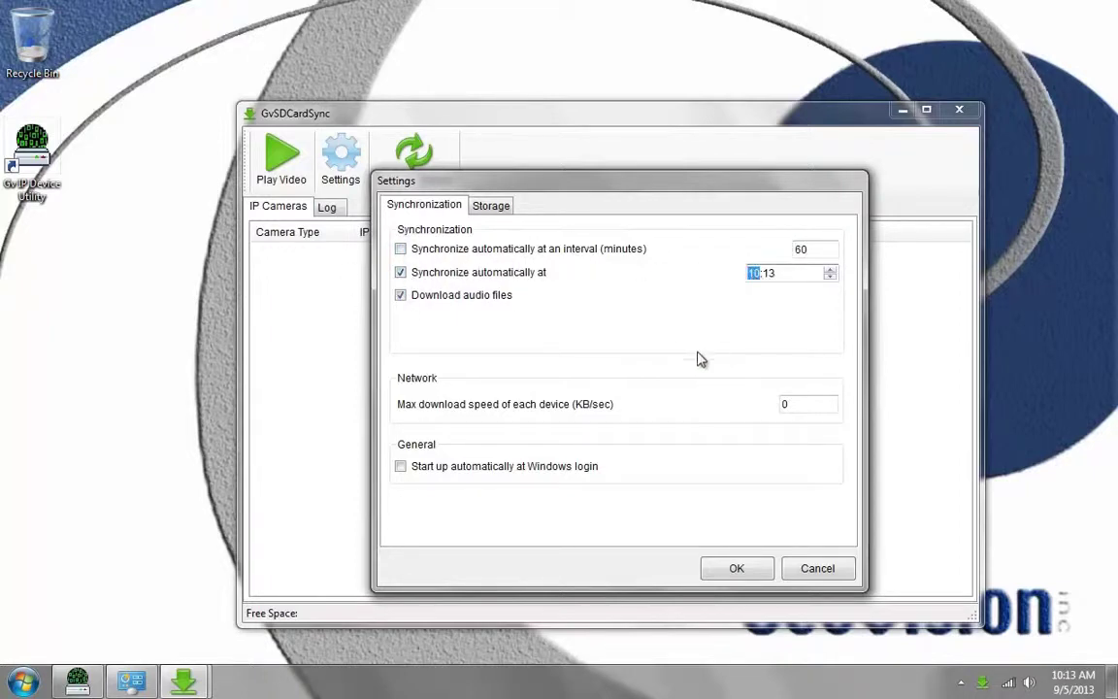
{"action": "left_click", "coordinate": [788, 276]}
{"action": "left_click", "coordinate": [755, 275]}
{"action": "left_click", "coordinate": [402, 468]}
Step: Sync every 5 minutes instead of at the fixed 14:00 time
{"action": "double_click", "coordinate": [795, 402]}
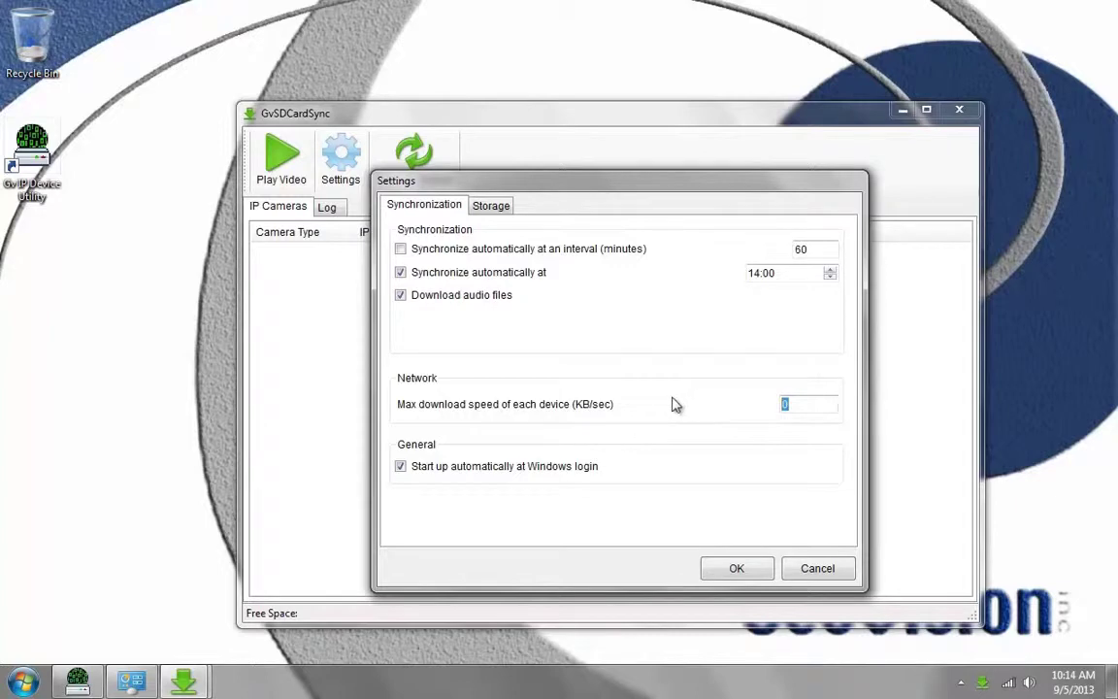
{"action": "left_click", "coordinate": [400, 249]}
{"action": "left_click", "coordinate": [401, 273]}
{"action": "double_click", "coordinate": [800, 249]}
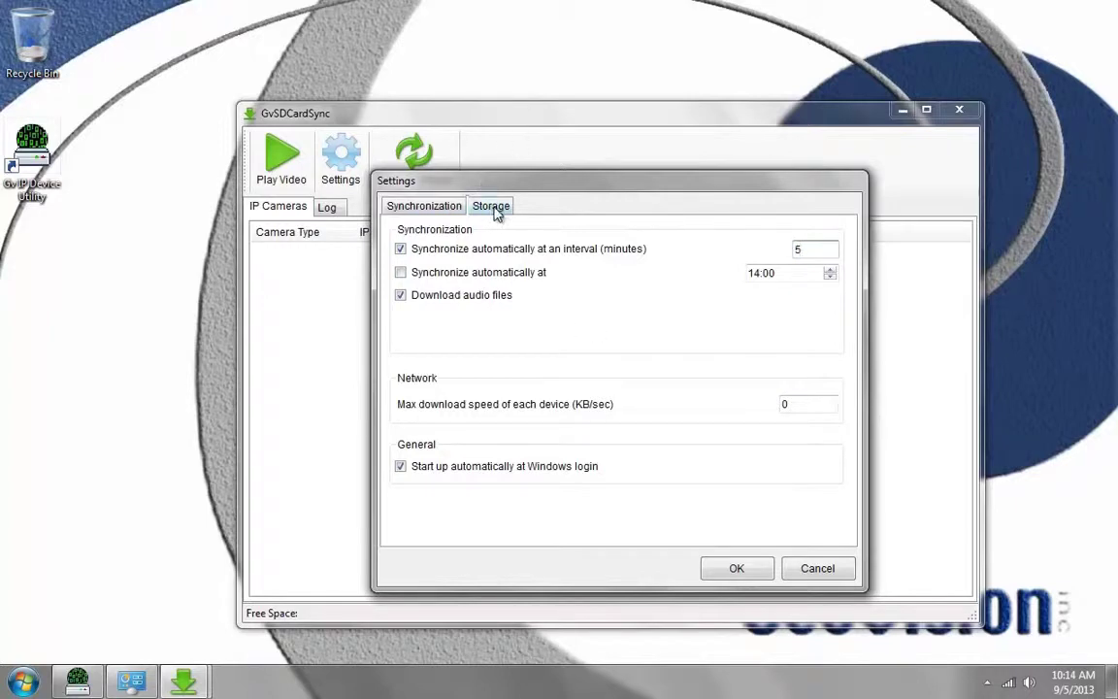
Step: Switch to the Storage tab and inspect the current storage location path
{"action": "left_click", "coordinate": [493, 207]}
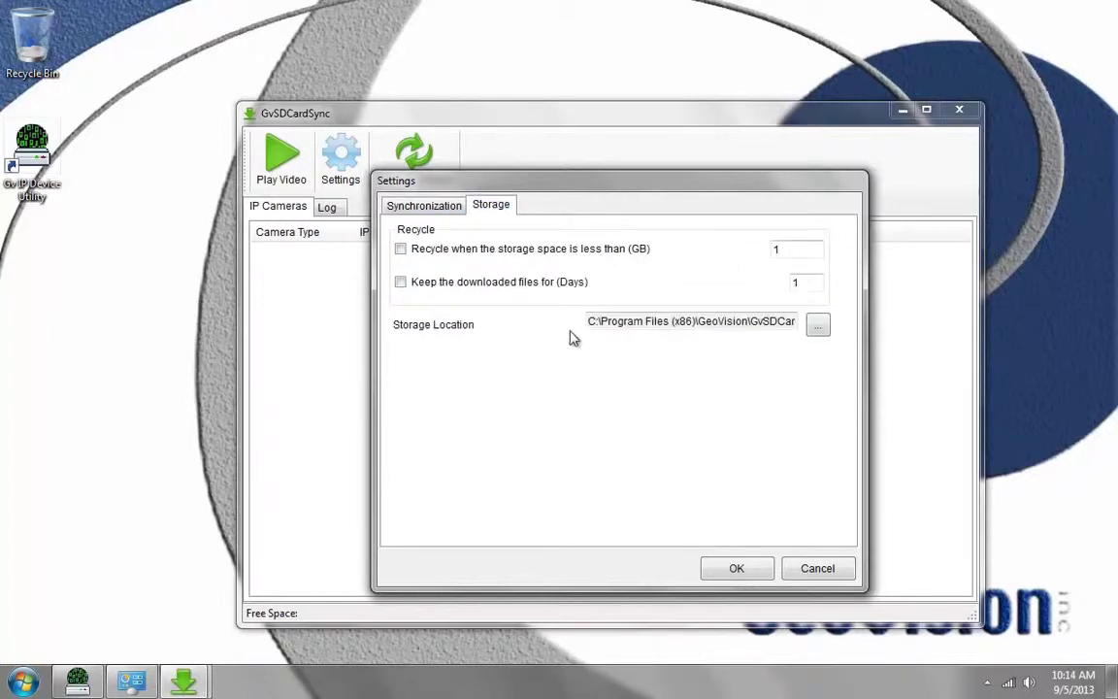
{"action": "left_click_drag", "start_coordinate": [719, 322], "coordinate": [571, 329]}
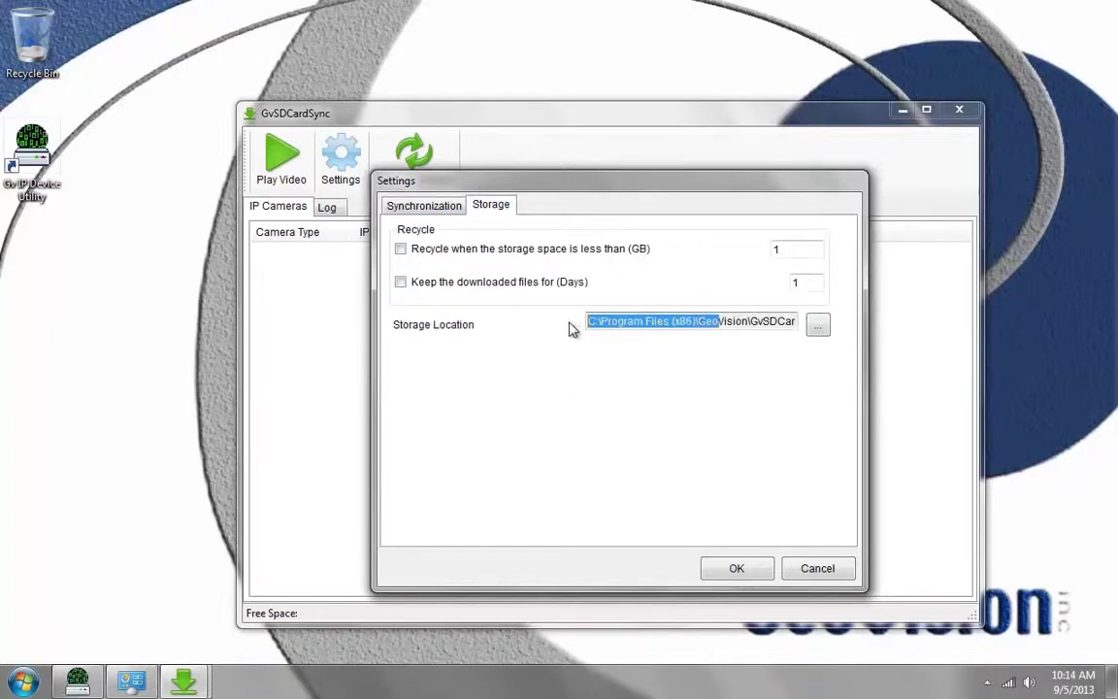
{"action": "left_click", "coordinate": [648, 327]}
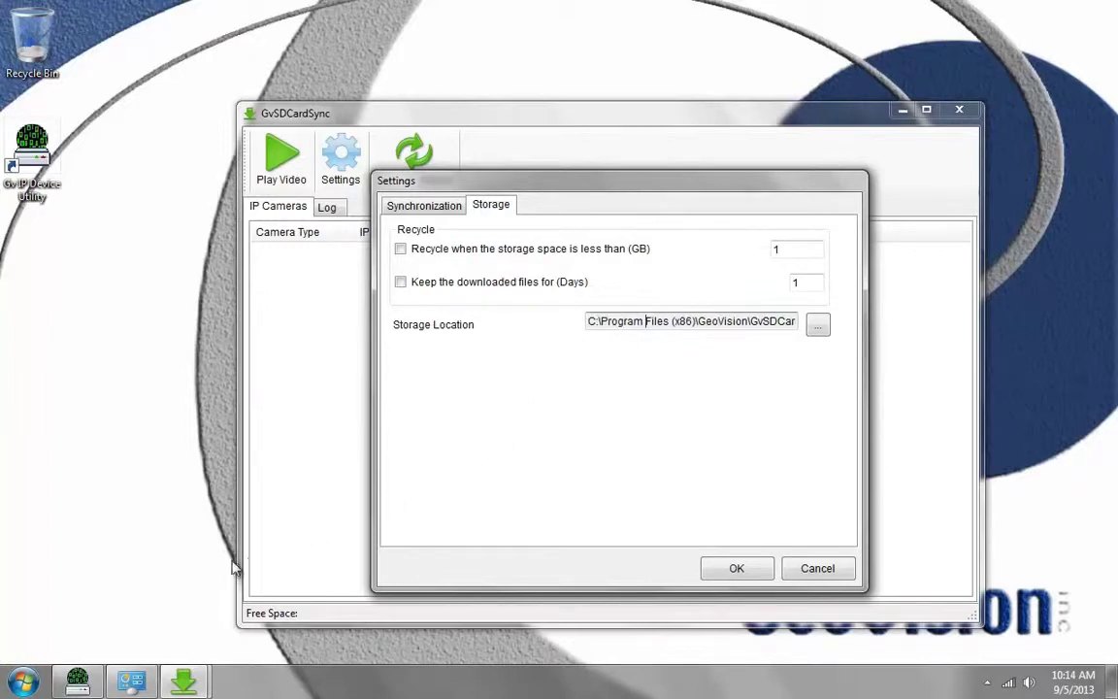
Step: Through Computer, add a GeoSDSync folder at the root of AP (D:), then close Explorer
{"action": "left_click", "coordinate": [22, 682]}
{"action": "left_click", "coordinate": [263, 454]}
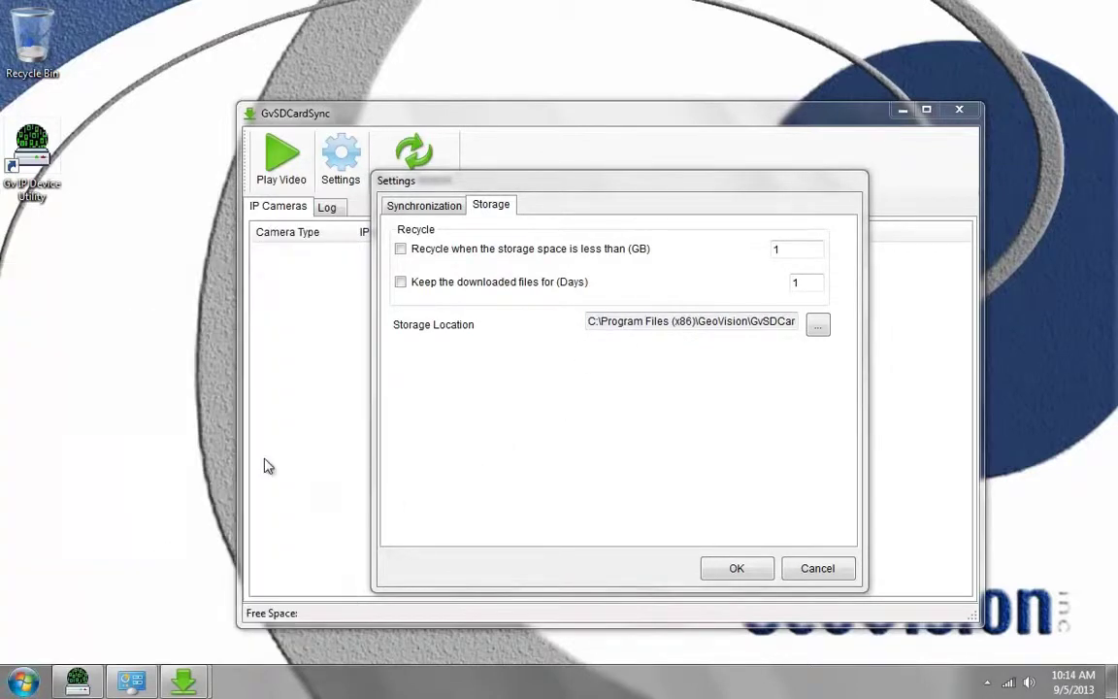
{"action": "double_click", "coordinate": [605, 176]}
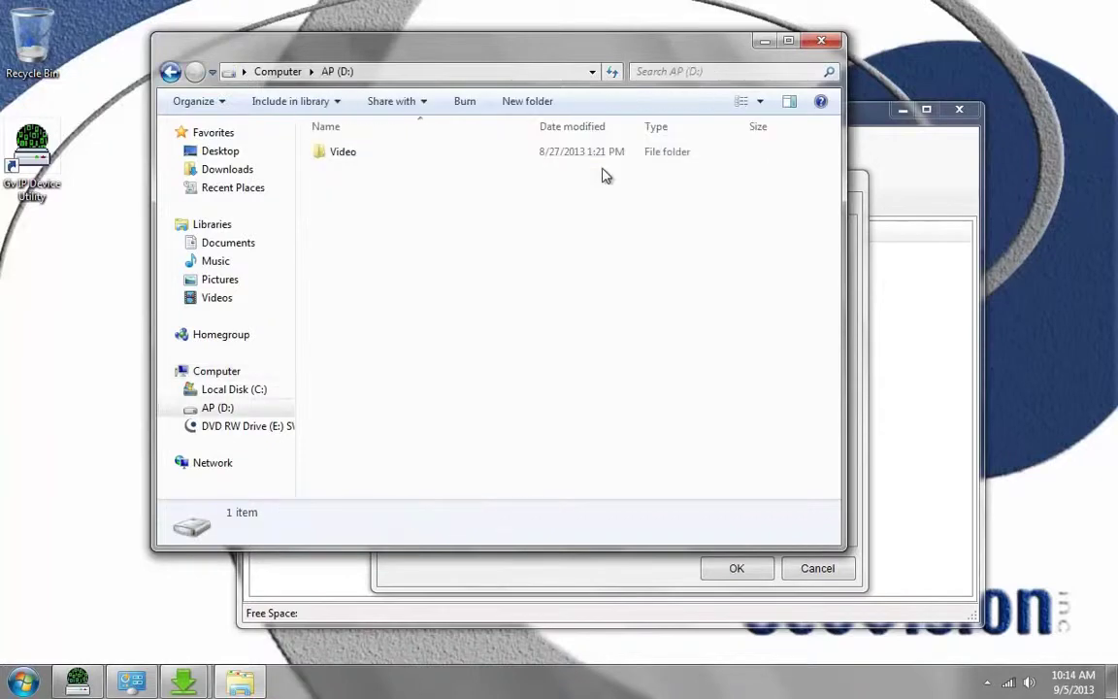
{"action": "right_click", "coordinate": [355, 237]}
{"action": "mouse_move", "coordinate": [434, 429]}
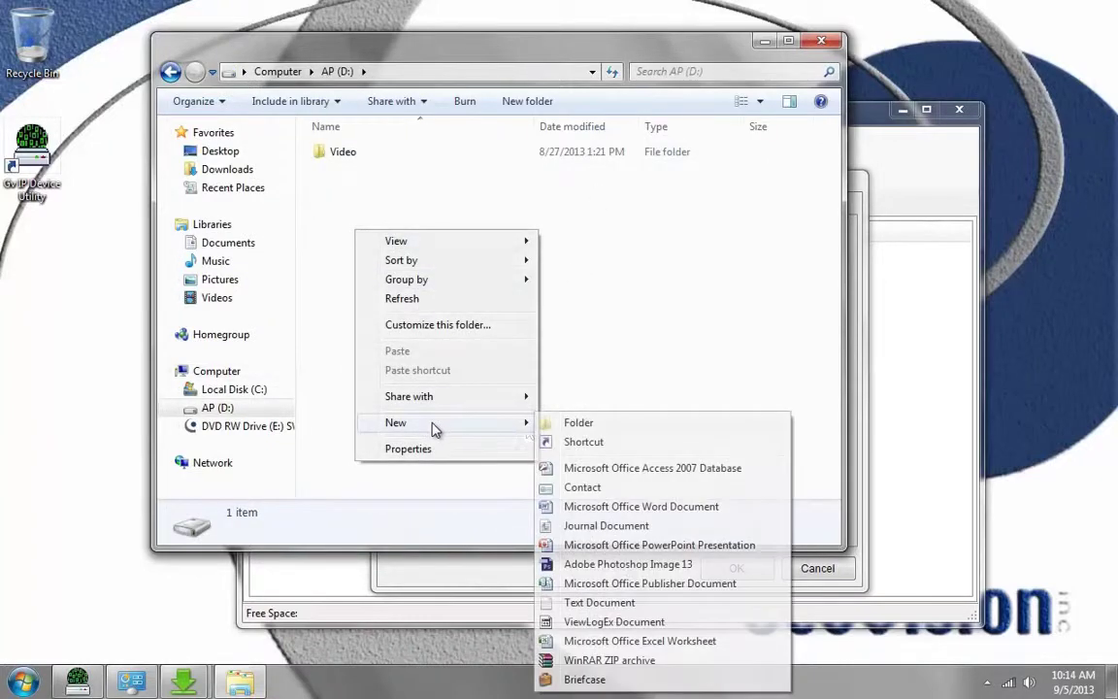
{"action": "left_click", "coordinate": [583, 423]}
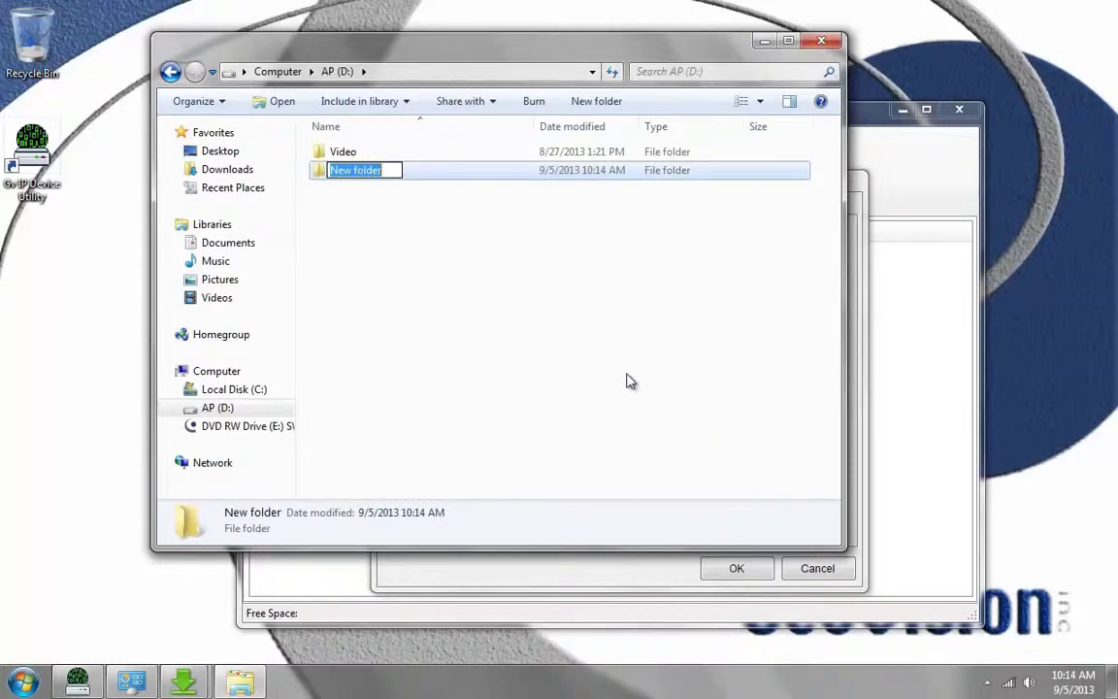
{"action": "type", "text": "GeoSD"}
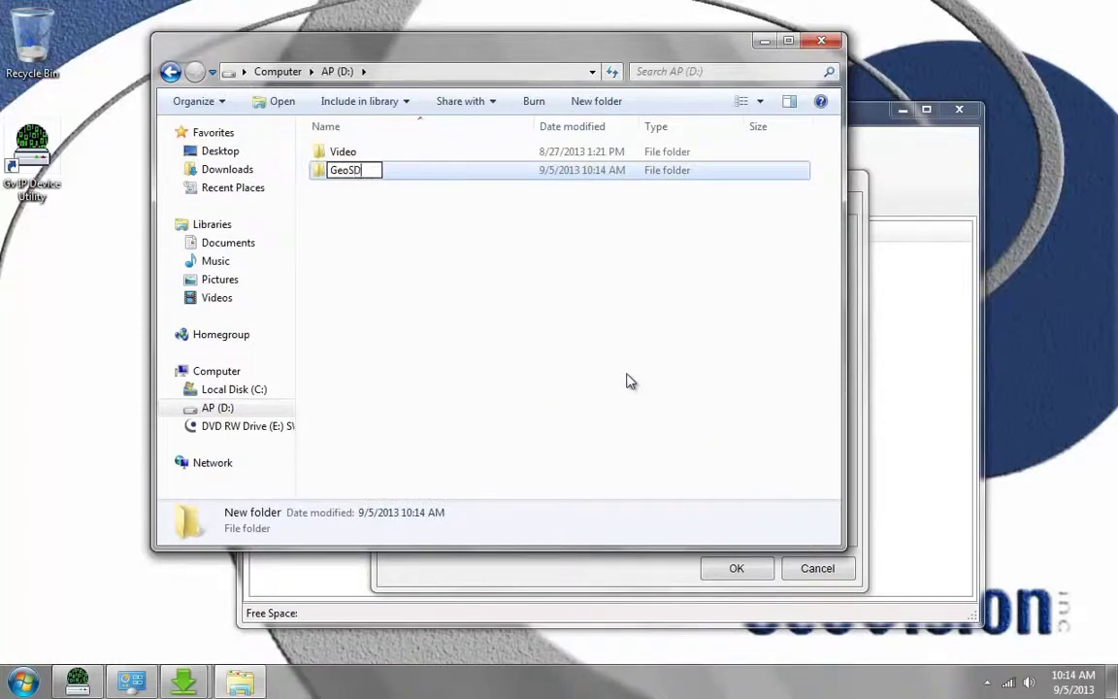
{"action": "type", "text": "Sync"}
{"action": "key", "text": "Return"}
{"action": "left_click", "coordinate": [802, 43]}
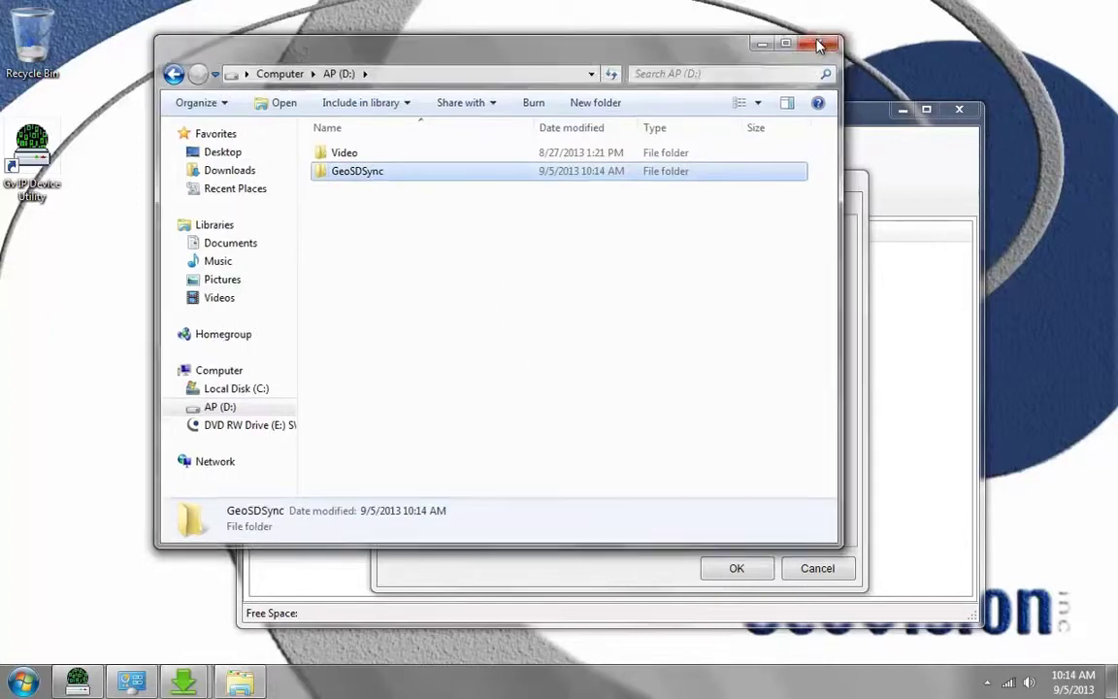
Step: Set the storage location to the GeoSDSync folder on AP (D:)
{"action": "left_click", "coordinate": [817, 326]}
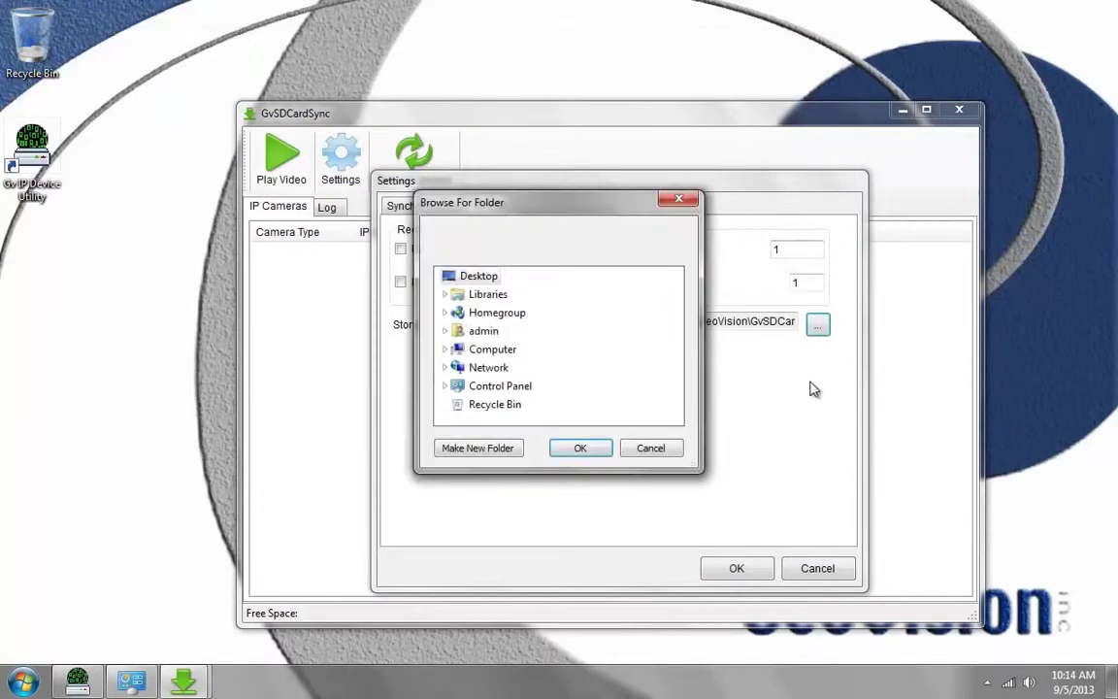
{"action": "left_click", "coordinate": [445, 349]}
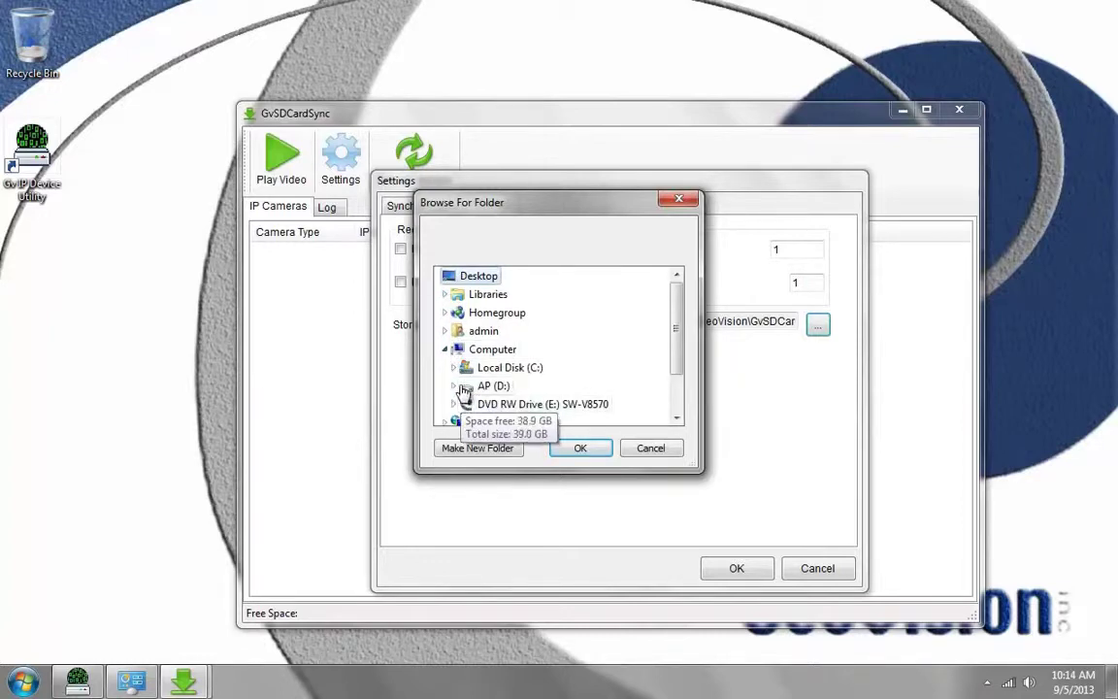
{"action": "left_click", "coordinate": [453, 385]}
{"action": "left_click", "coordinate": [498, 386]}
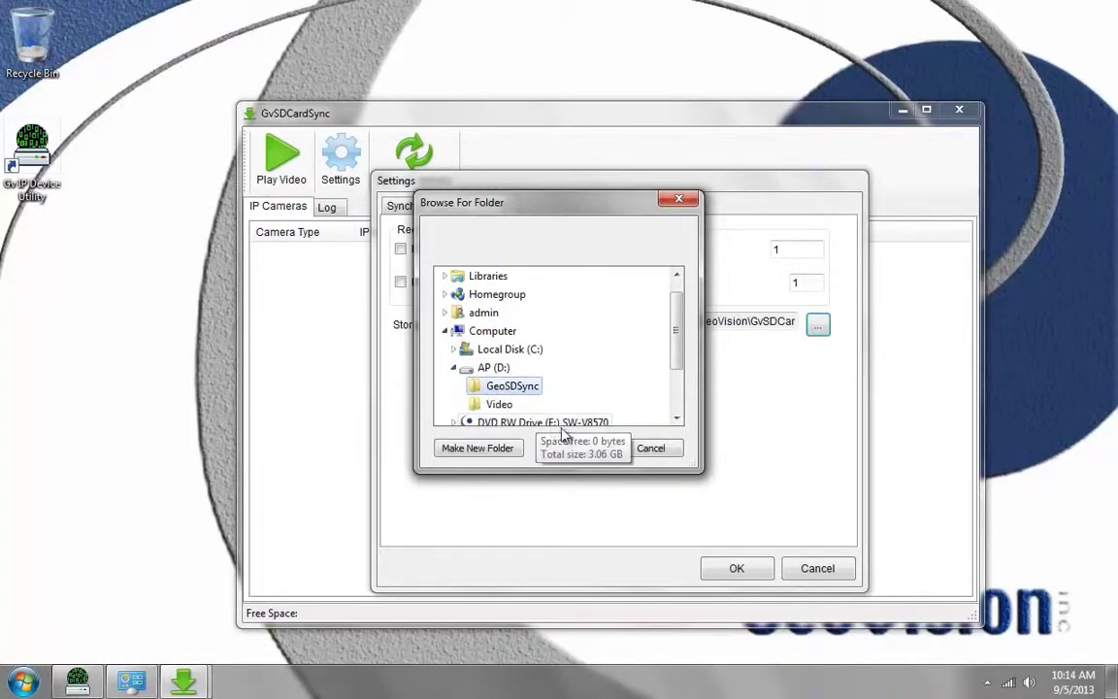
{"action": "left_click", "coordinate": [580, 449]}
{"action": "left_click_drag", "start_coordinate": [693, 320], "coordinate": [591, 381]}
{"action": "left_click_drag", "start_coordinate": [664, 317], "coordinate": [613, 320]}
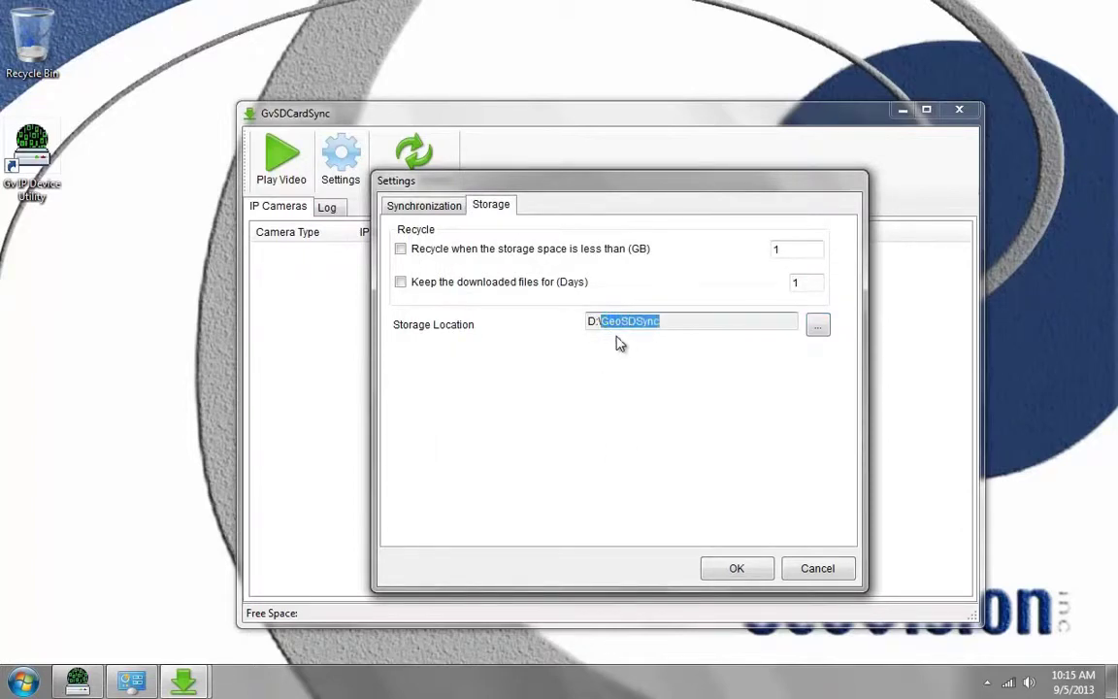
Step: Enable recycling below 1 GB, turn off Keep downloaded files (Days), and save with OK
{"action": "left_click", "coordinate": [401, 250]}
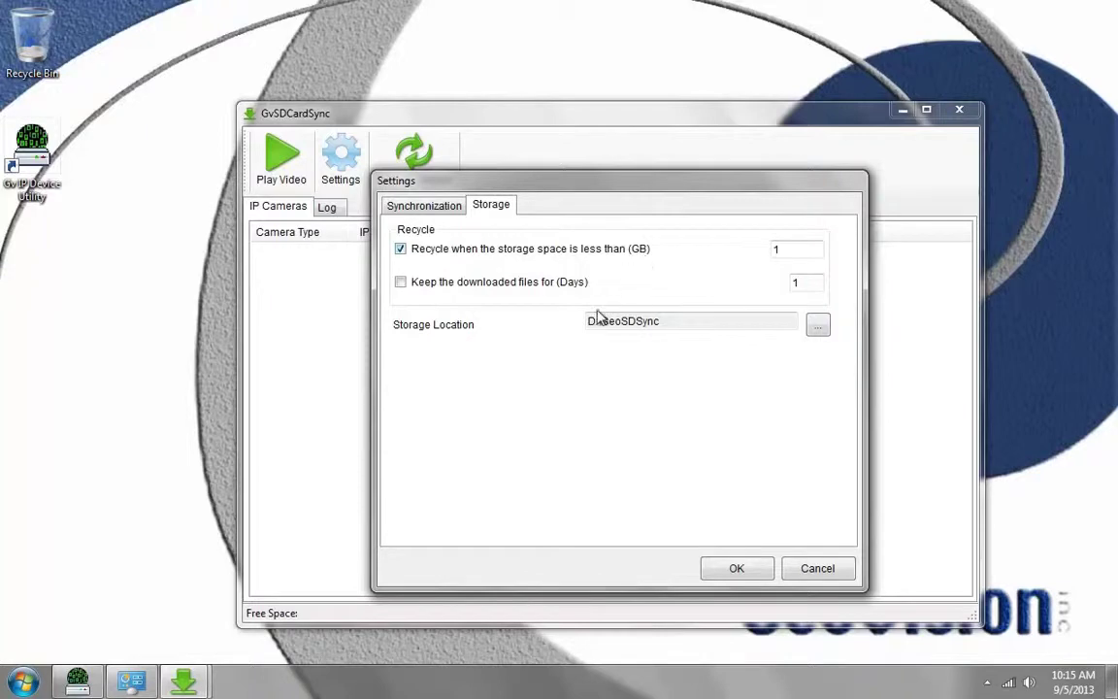
{"action": "double_click", "coordinate": [797, 244]}
{"action": "double_click", "coordinate": [802, 250]}
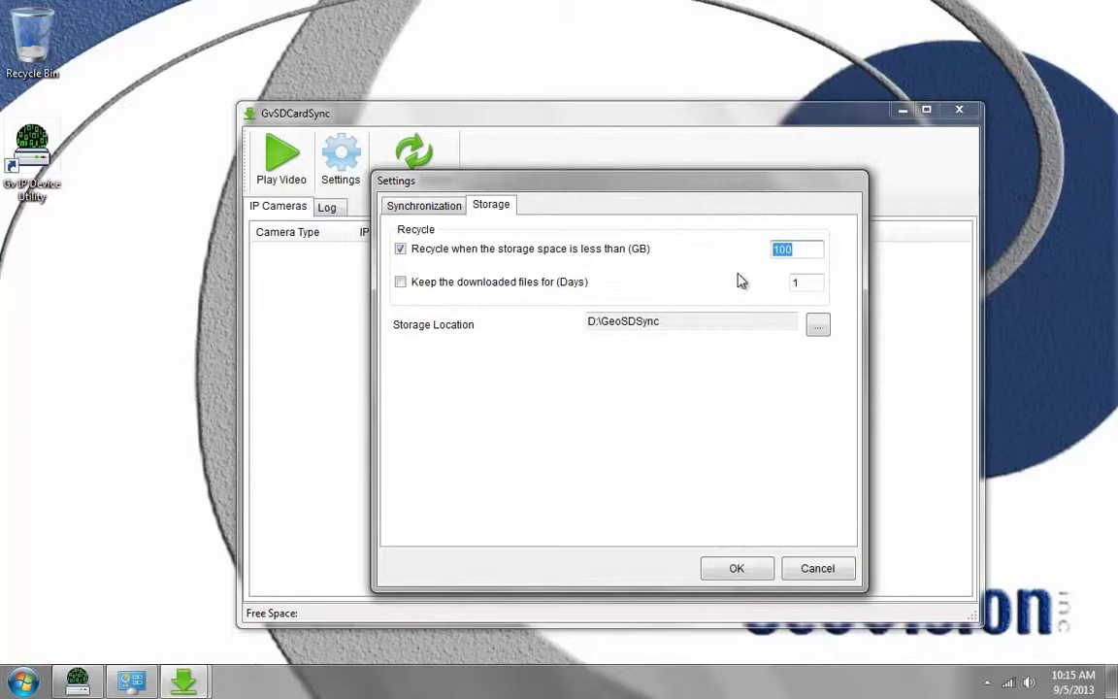
{"action": "left_click", "coordinate": [401, 282]}
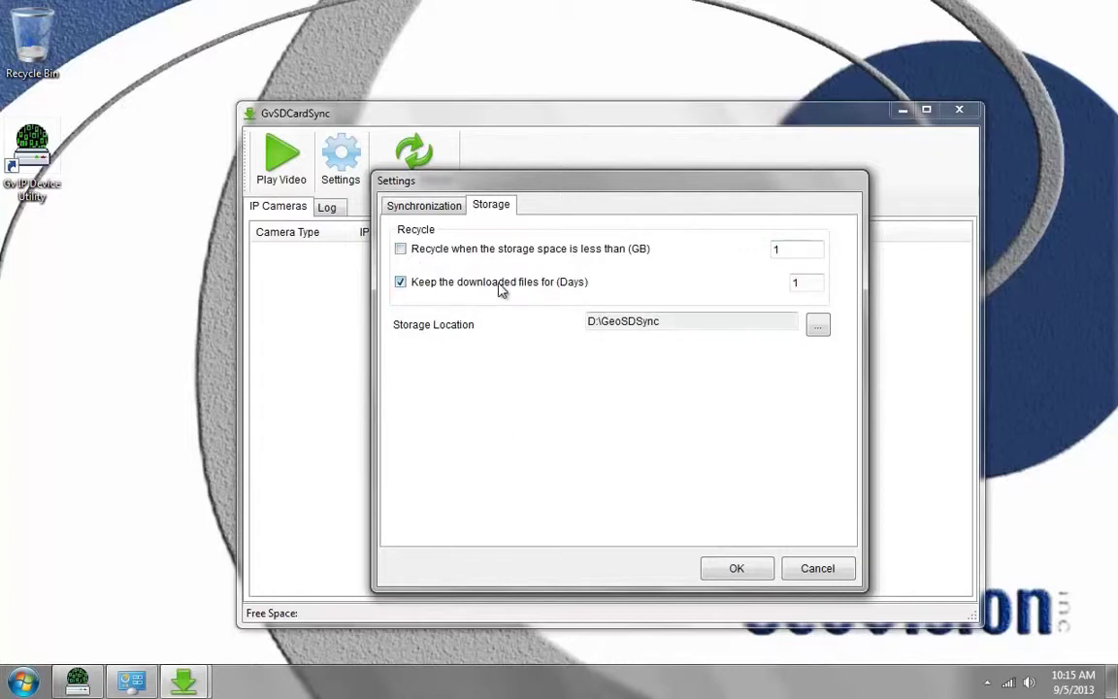
{"action": "double_click", "coordinate": [795, 282]}
{"action": "left_click", "coordinate": [400, 282]}
{"action": "left_click", "coordinate": [401, 249]}
{"action": "left_click", "coordinate": [737, 569]}
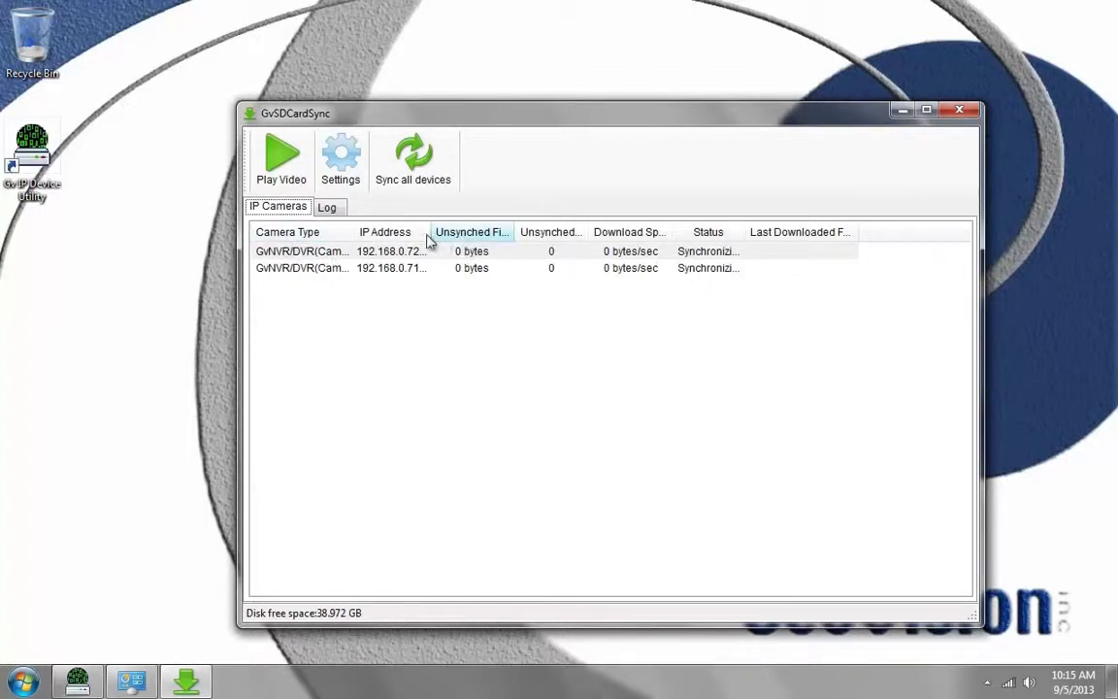
Step: Widen the Camera Type and Status columns to read Cam01 and Cam02's sync status
{"action": "double_click", "coordinate": [356, 232]}
{"action": "left_click", "coordinate": [404, 255]}
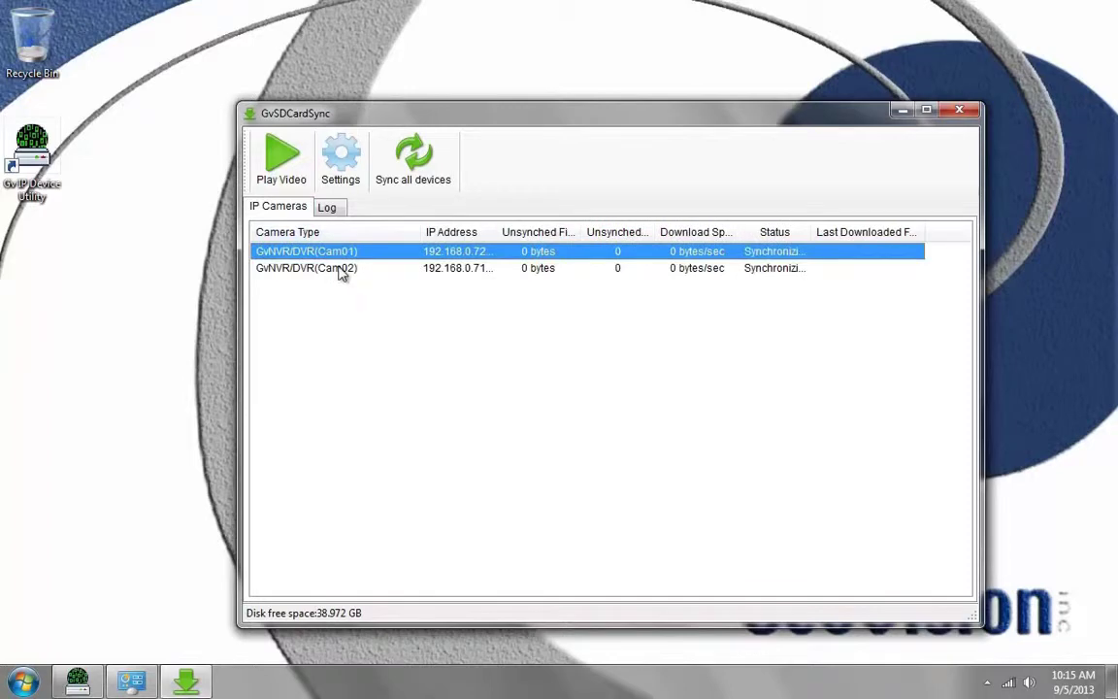
{"action": "left_click", "coordinate": [337, 269]}
{"action": "left_click", "coordinate": [350, 255]}
{"action": "left_click", "coordinate": [444, 269]}
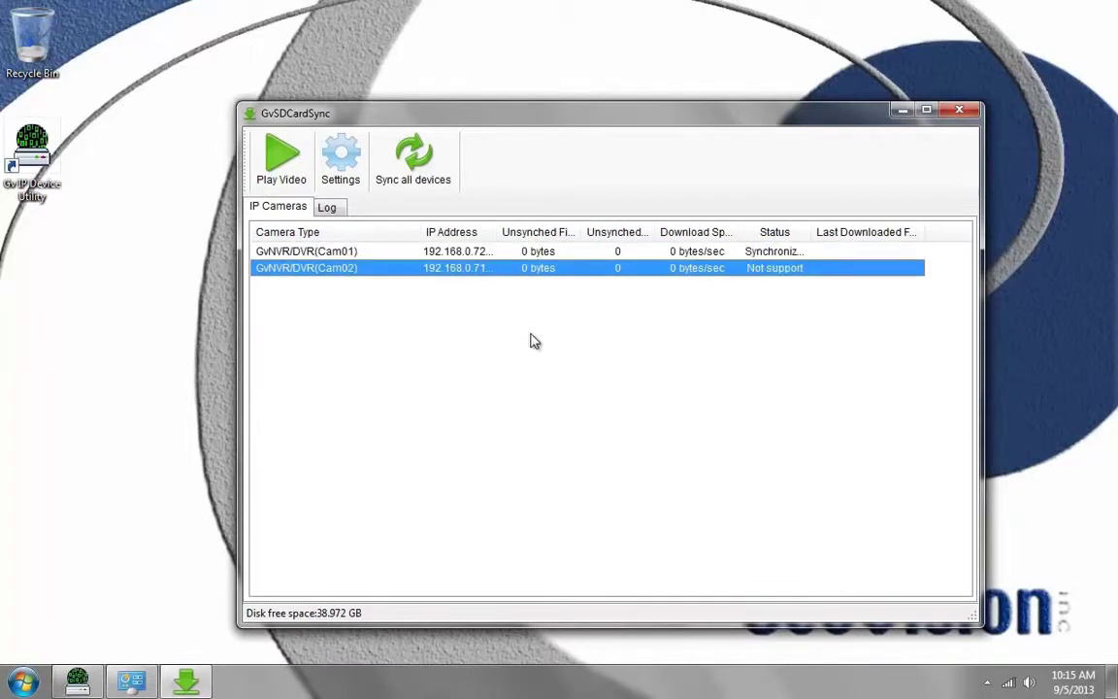
{"action": "left_click", "coordinate": [748, 252]}
{"action": "left_click_drag", "start_coordinate": [810, 232], "coordinate": [867, 232]}
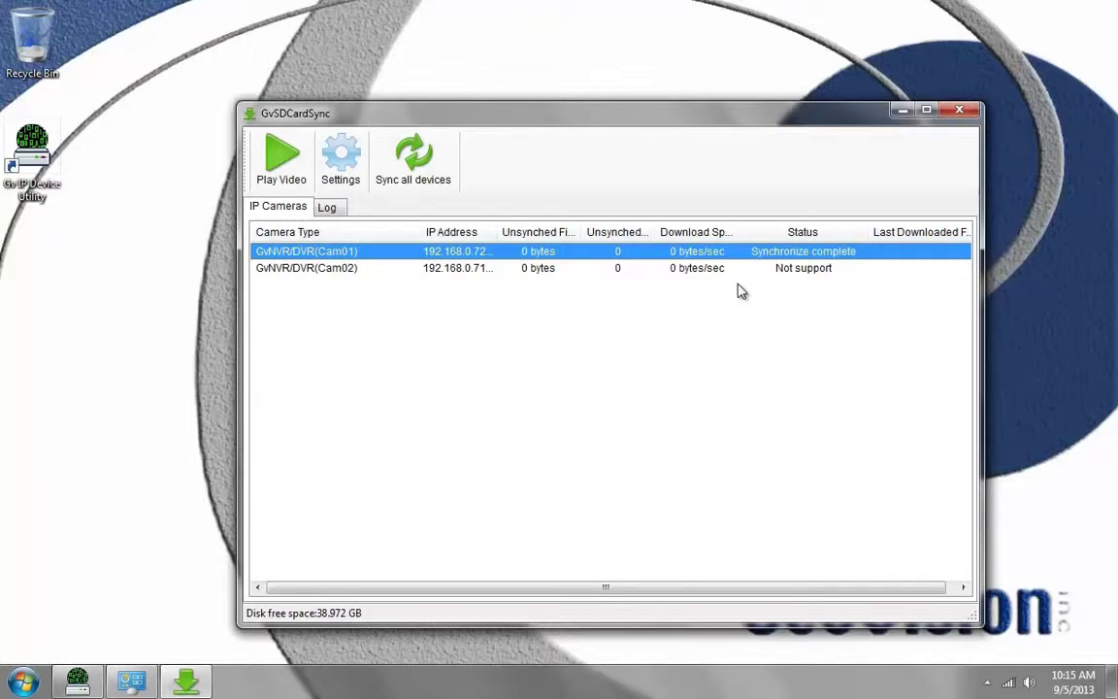
Step: Try playing Cam01's video, dismiss the missing GVLVLServer.dll error, and move the window
{"action": "left_click", "coordinate": [281, 173]}
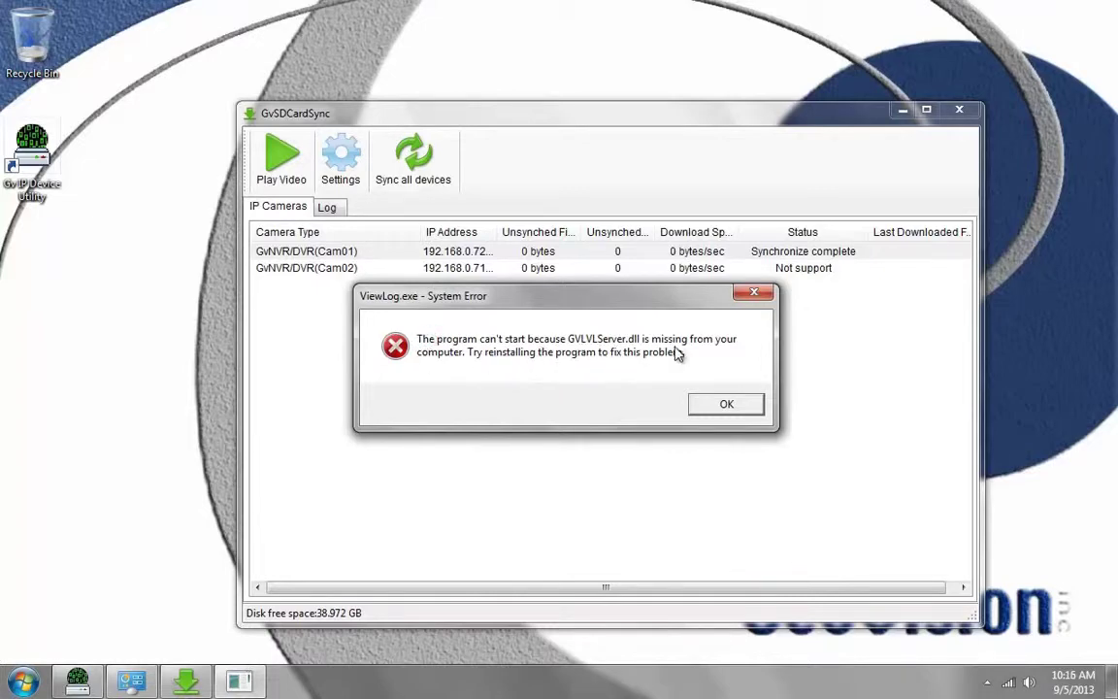
{"action": "left_click", "coordinate": [726, 404]}
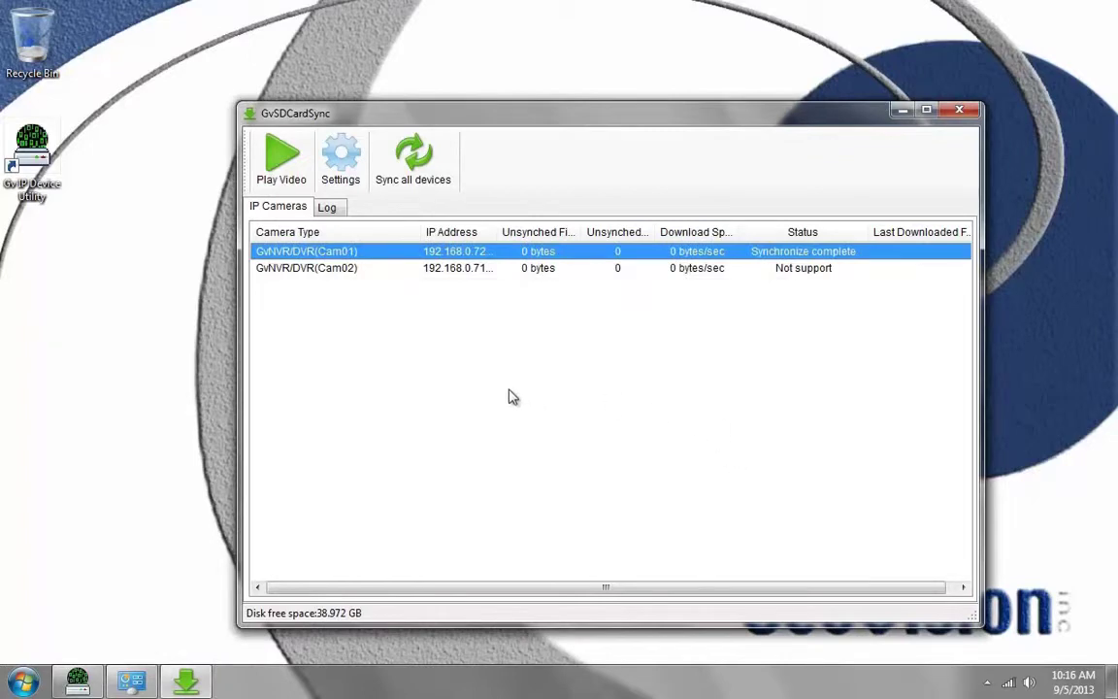
{"action": "left_click_drag", "start_coordinate": [541, 122], "coordinate": [560, 90]}
Step: Run Setup from the installation disc in DVD drive E:
{"action": "left_click", "coordinate": [28, 685]}
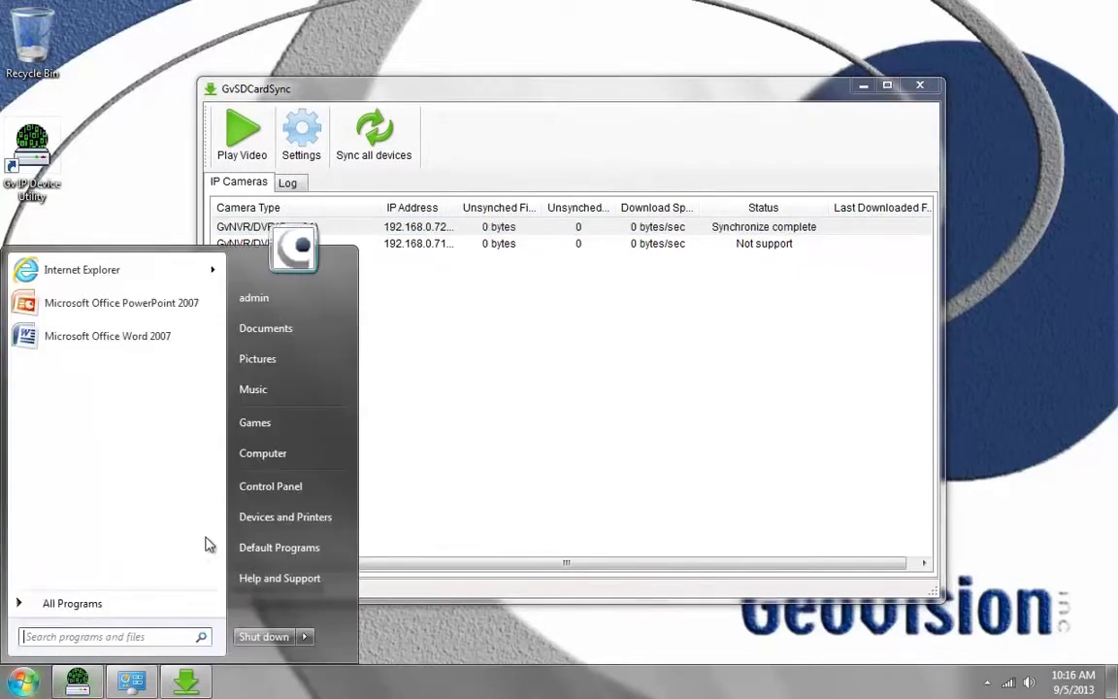
{"action": "left_click", "coordinate": [265, 455]}
{"action": "double_click", "coordinate": [408, 248]}
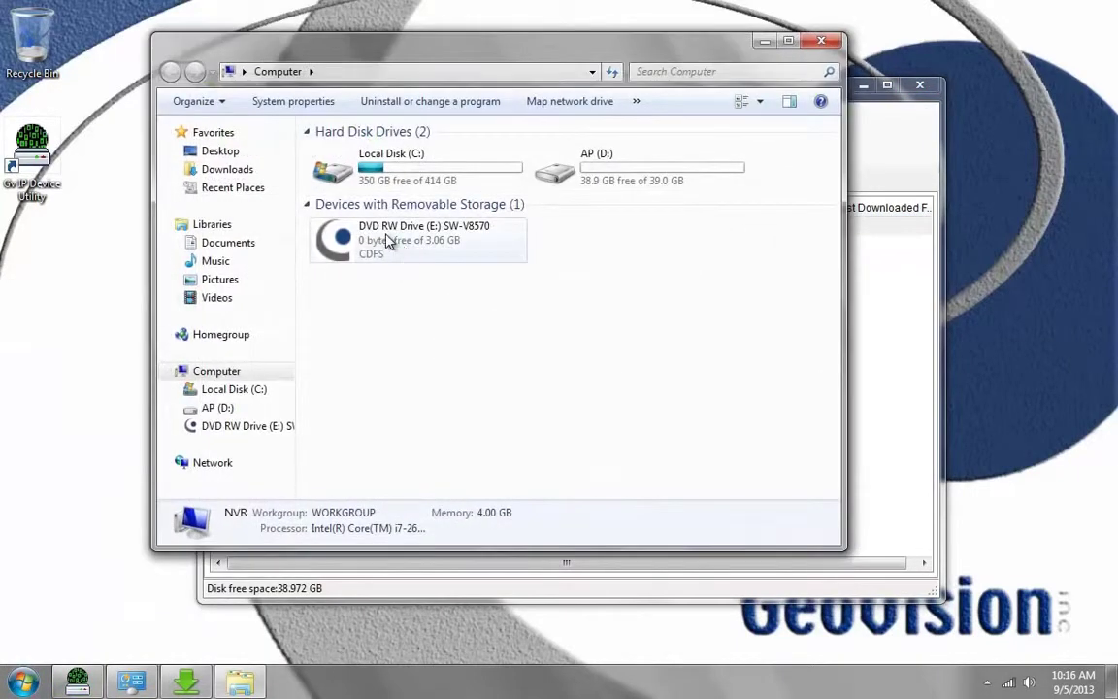
{"action": "double_click", "coordinate": [378, 309]}
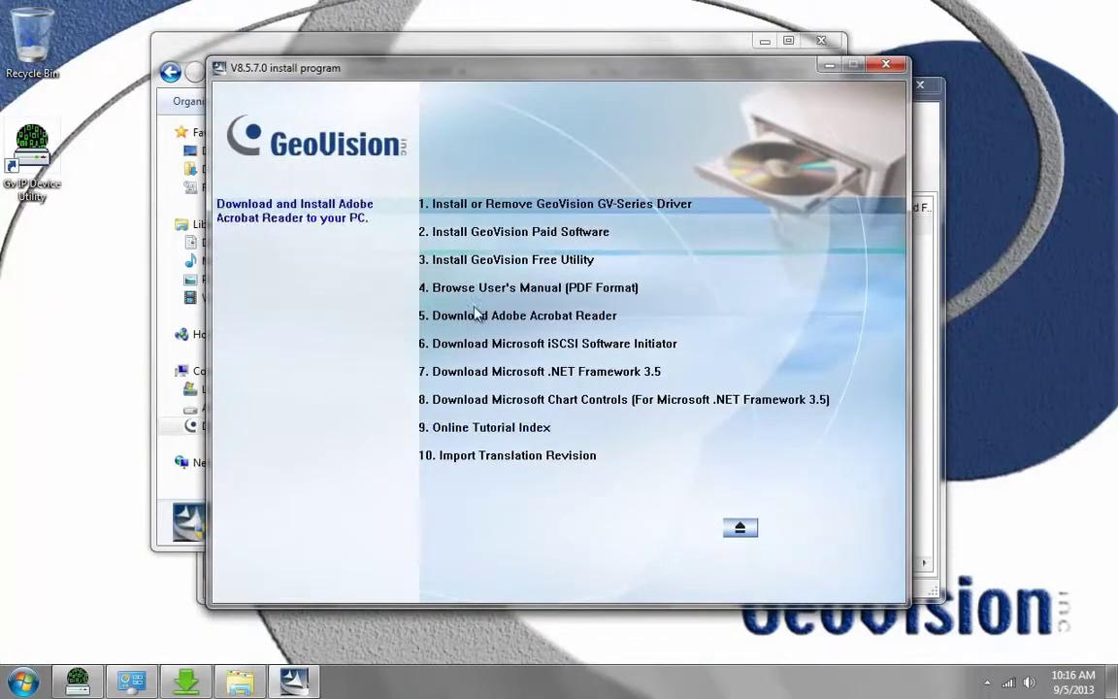
Step: Choose Install GeoVision Free Utility, accept with Yes, and select 3-15 GV-Remote ViewLog
{"action": "left_click", "coordinate": [505, 261]}
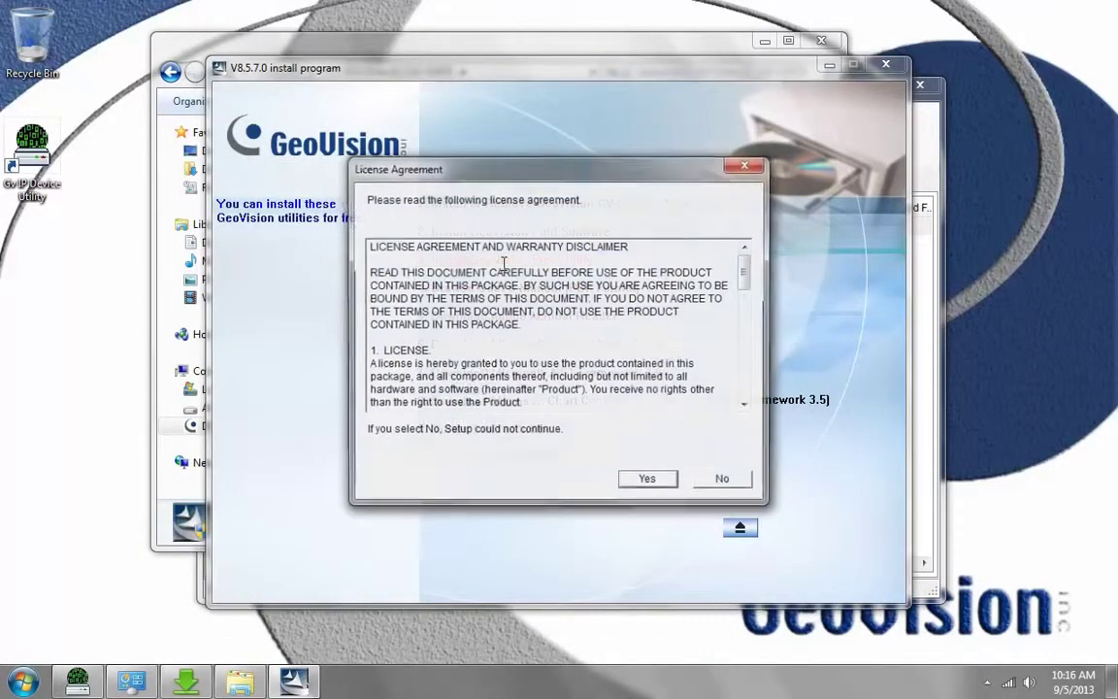
{"action": "left_click", "coordinate": [647, 481]}
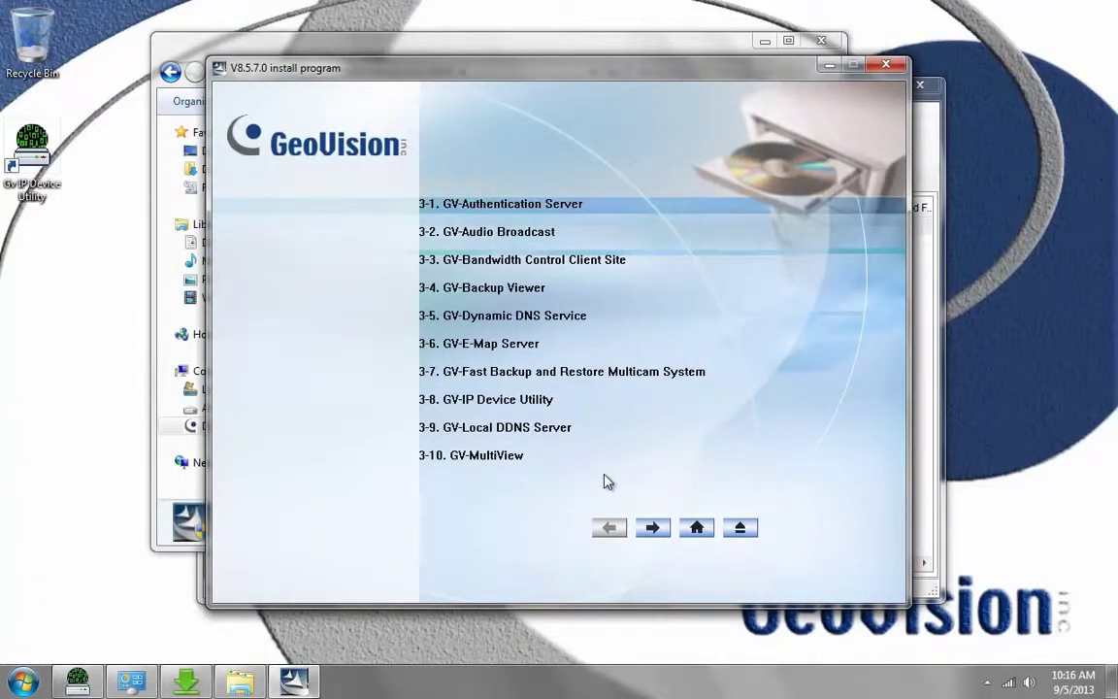
{"action": "left_click", "coordinate": [654, 529]}
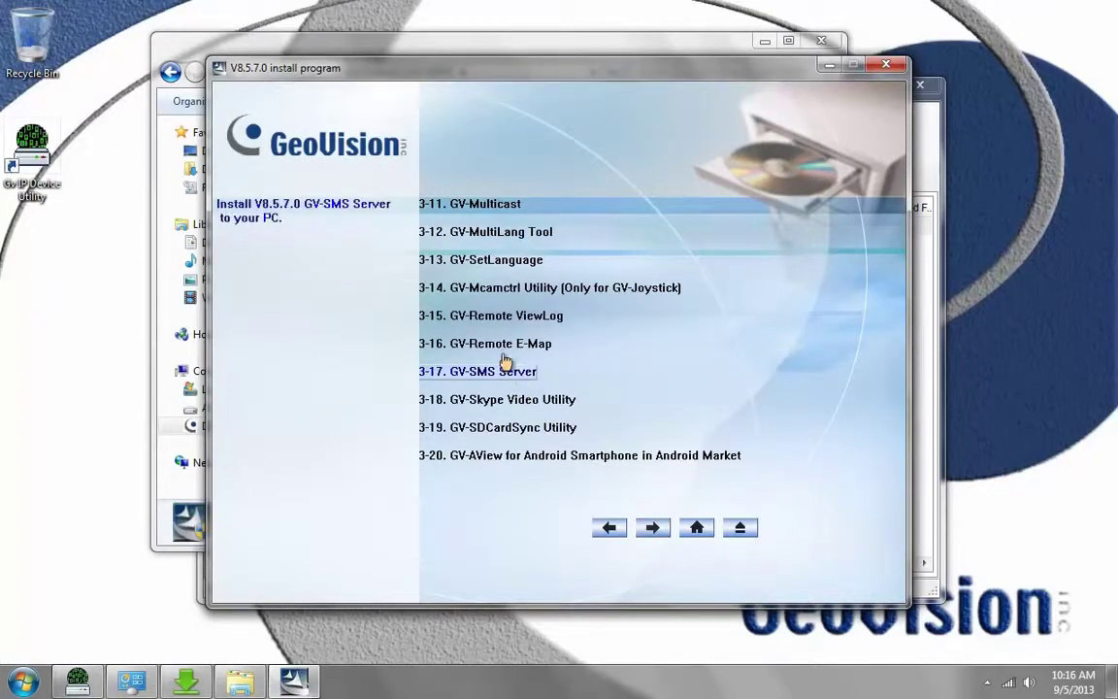
{"action": "left_click", "coordinate": [519, 324]}
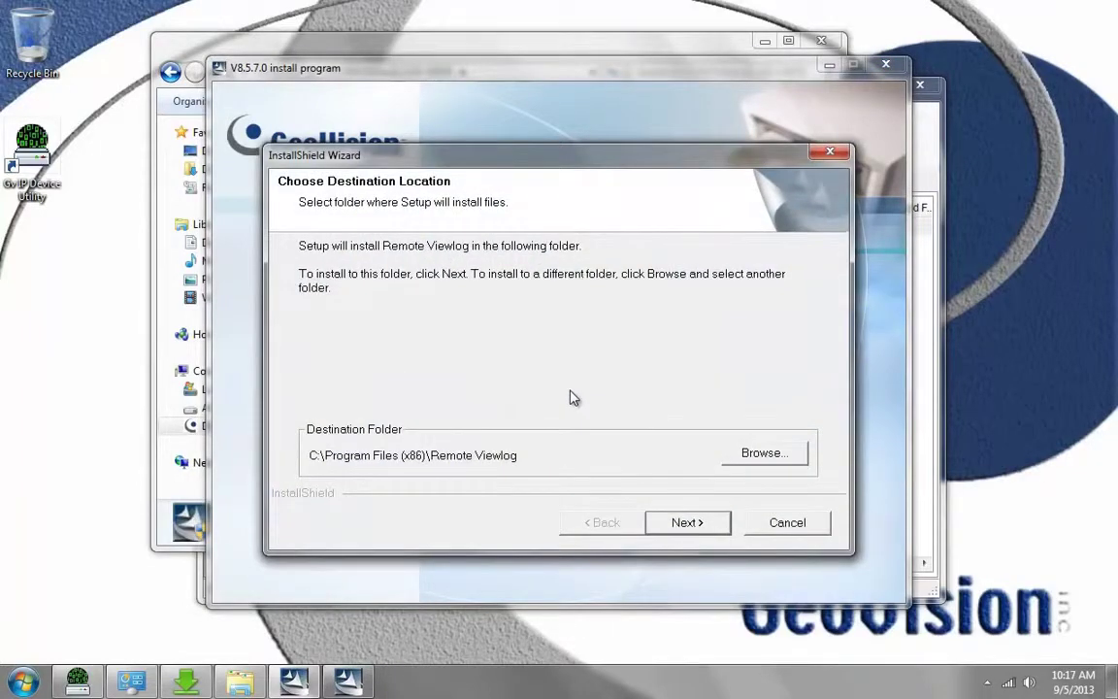
Step: Accept the default Remote Viewlog folder and check the screen resolution via desk.cpl
{"action": "left_click", "coordinate": [685, 524]}
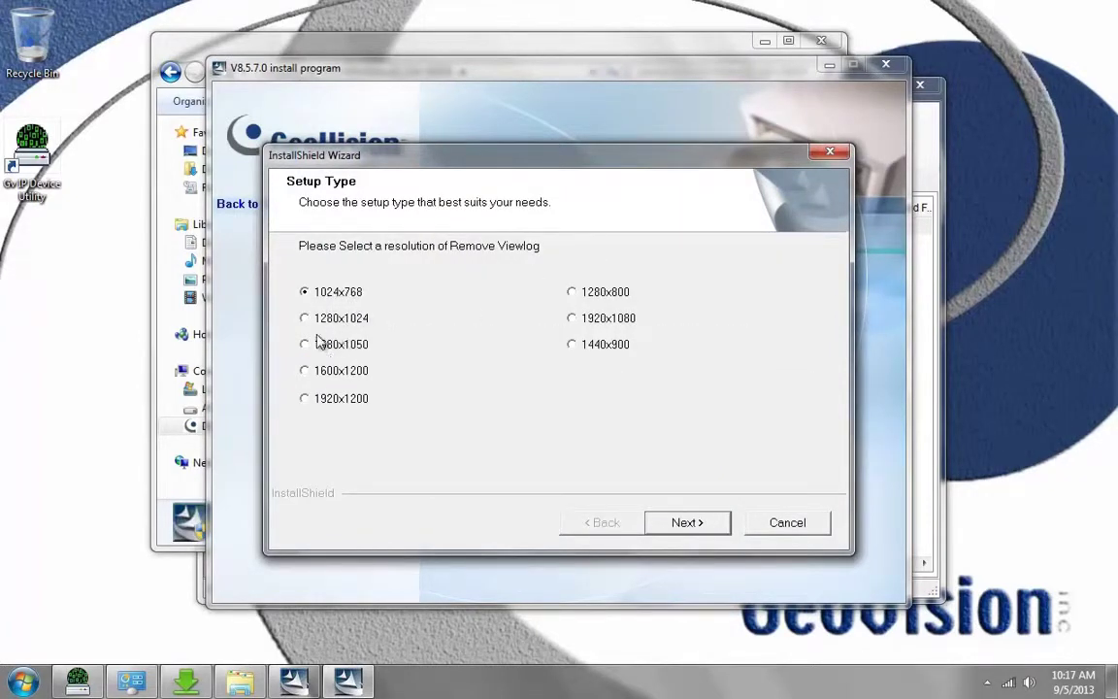
{"action": "left_click", "coordinate": [22, 682]}
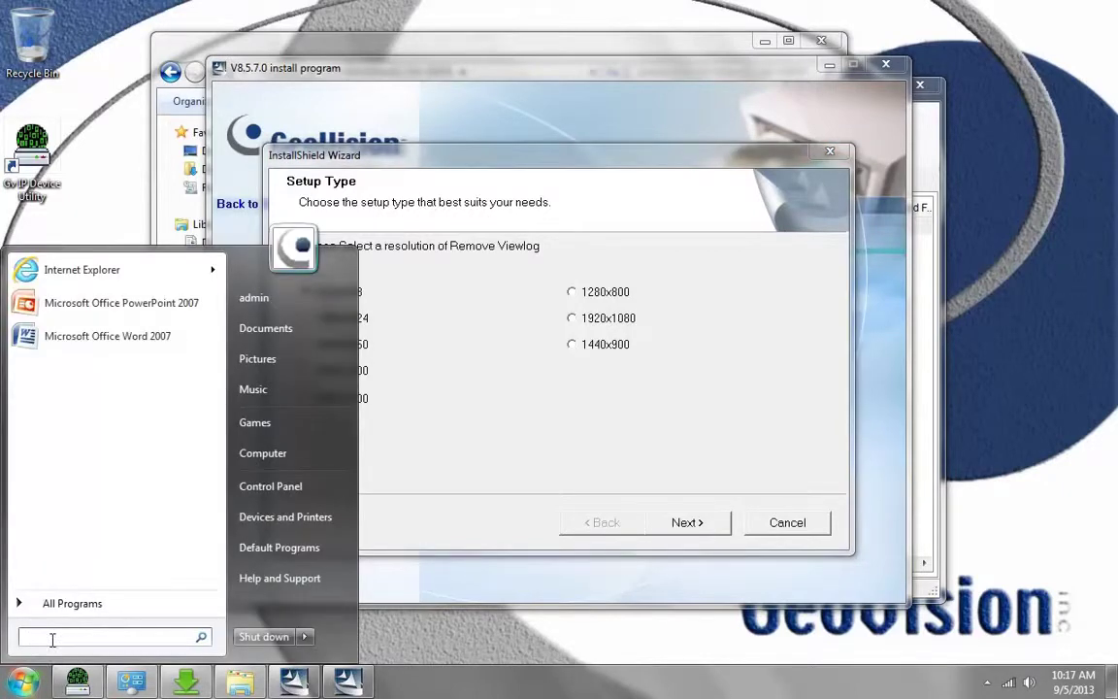
{"action": "type", "text": "desk.cpl"}
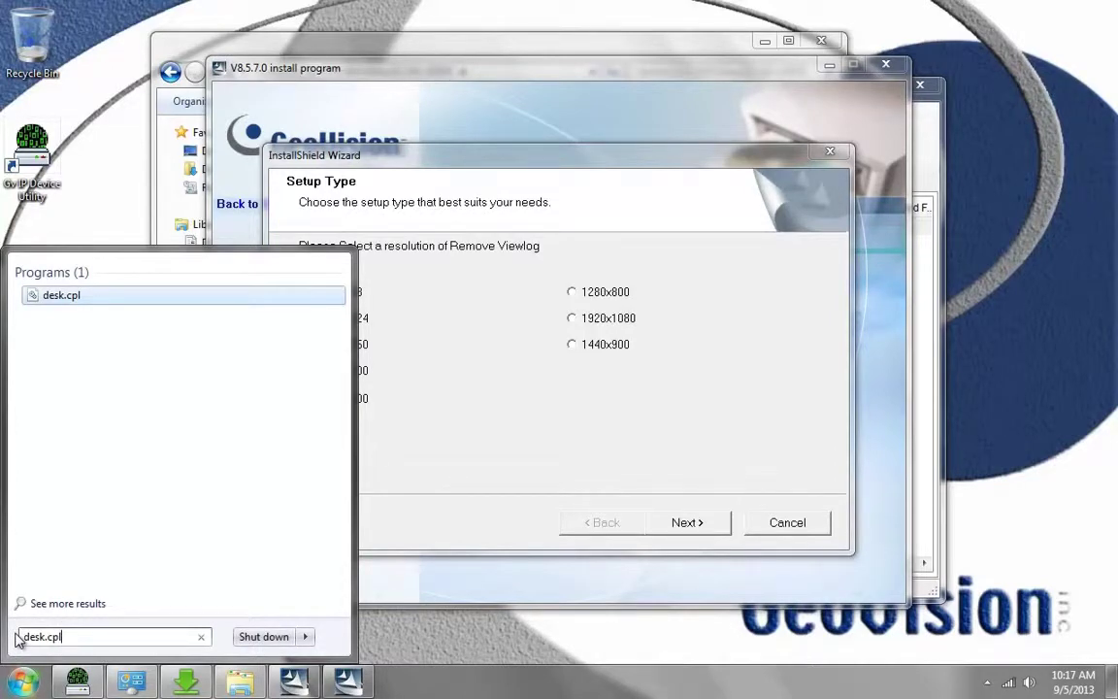
{"action": "key", "text": "Return"}
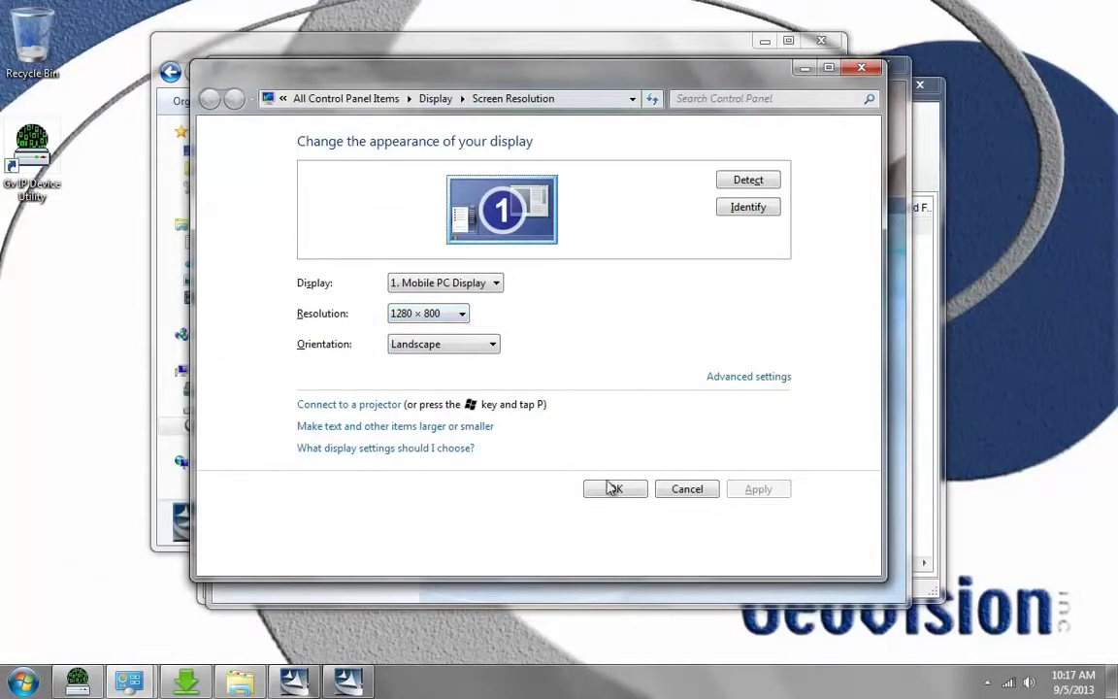
{"action": "left_click", "coordinate": [691, 489]}
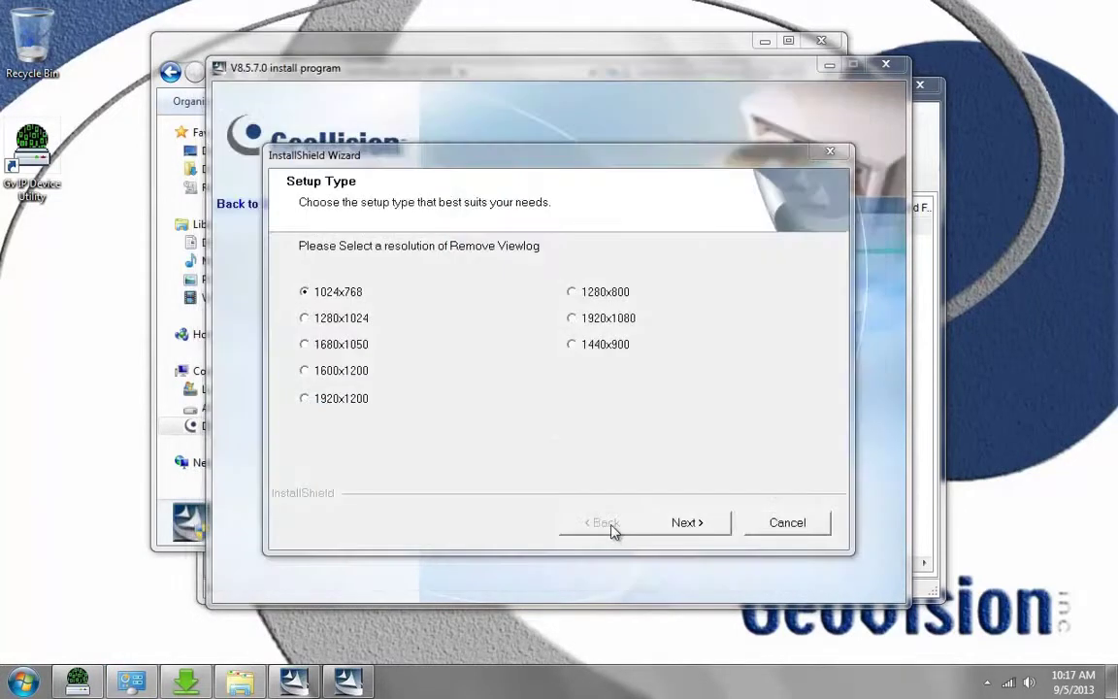
Step: Choose 1280x800 resolution and add a Remote Viewlog shortcut to the desktop
{"action": "left_click", "coordinate": [571, 292]}
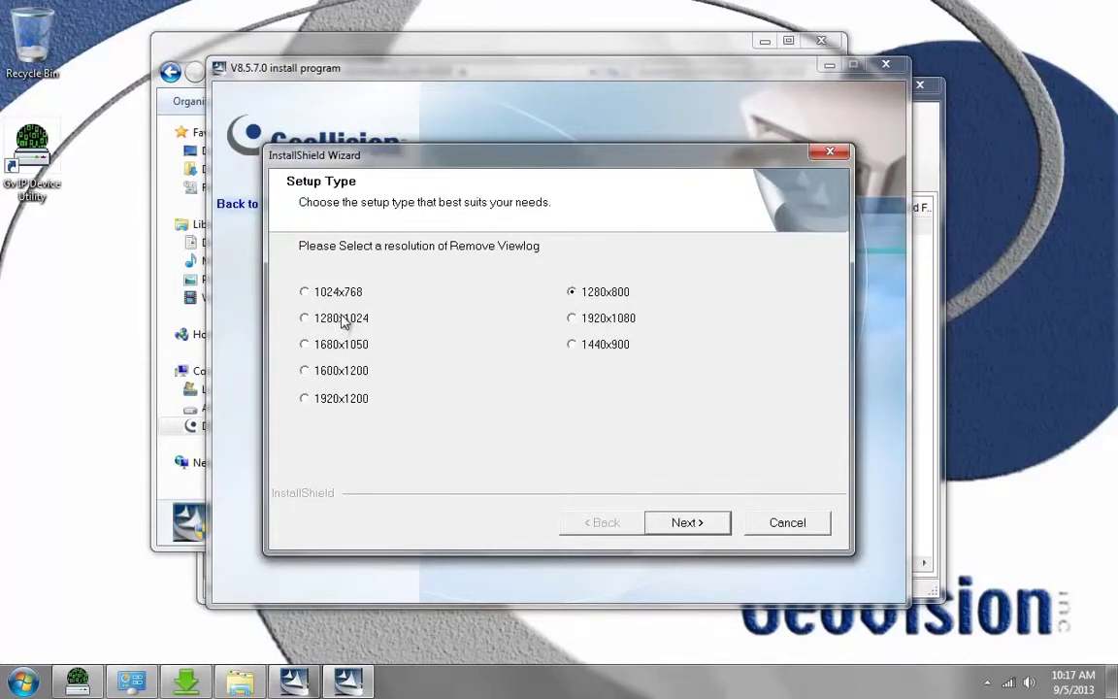
{"action": "left_click", "coordinate": [686, 522]}
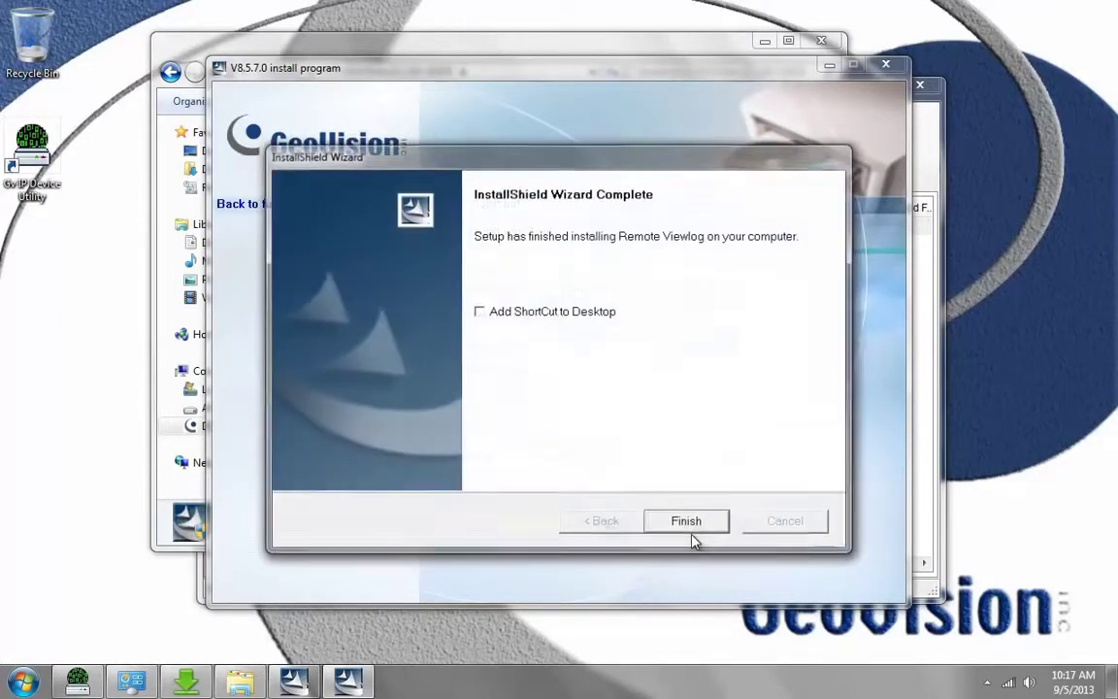
{"action": "left_click", "coordinate": [506, 313]}
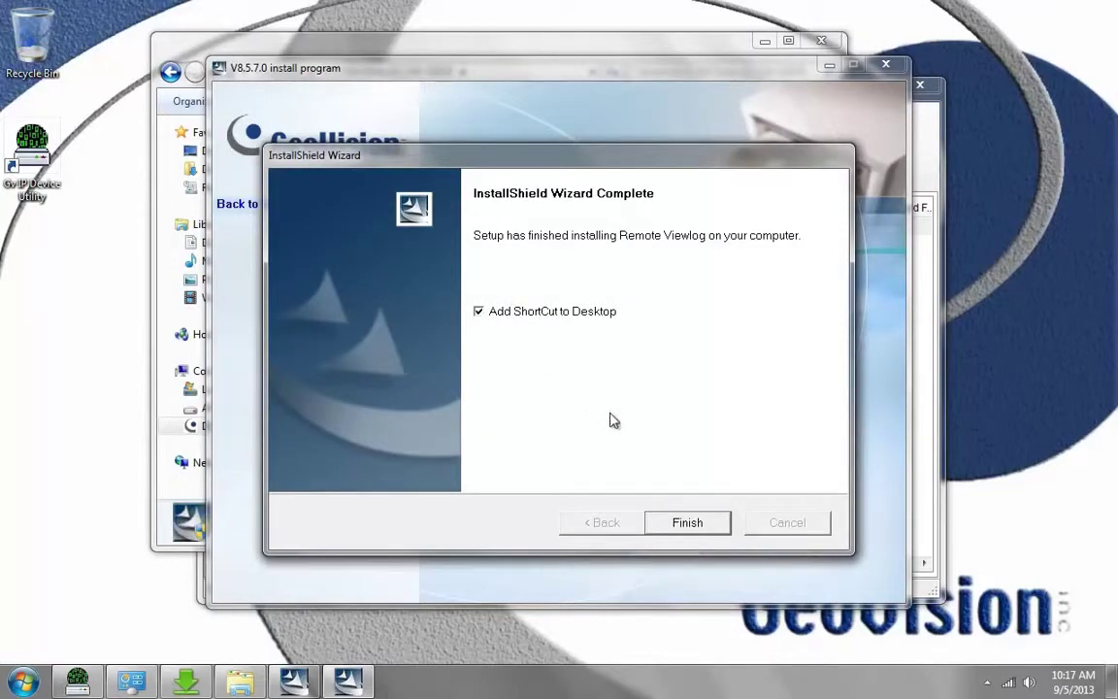
Step: Close the finished wizard, install program and disc window, then play Camera 1's synced video
{"action": "left_click", "coordinate": [695, 525]}
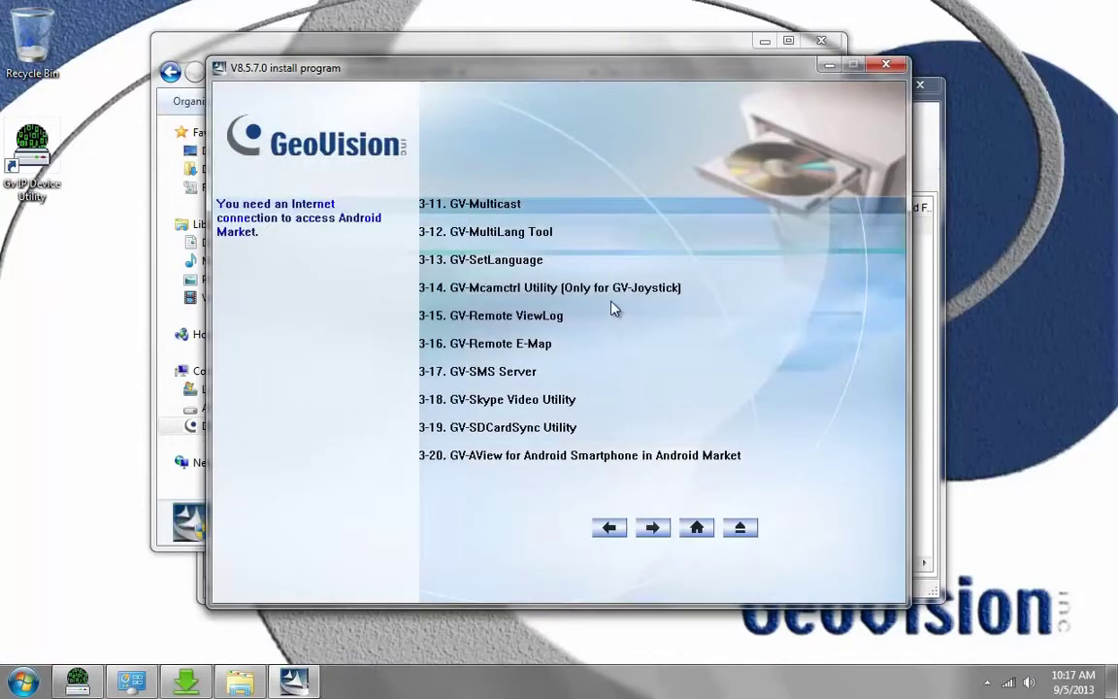
{"action": "left_click", "coordinate": [885, 65]}
{"action": "left_click", "coordinate": [821, 40]}
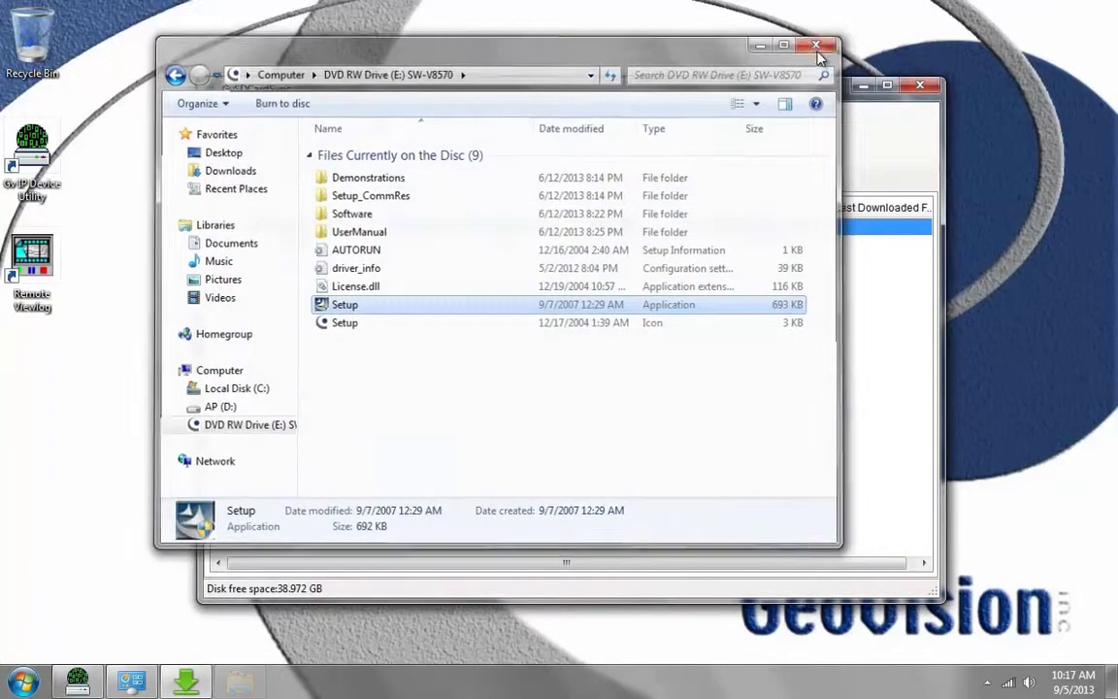
{"action": "left_click", "coordinate": [242, 134]}
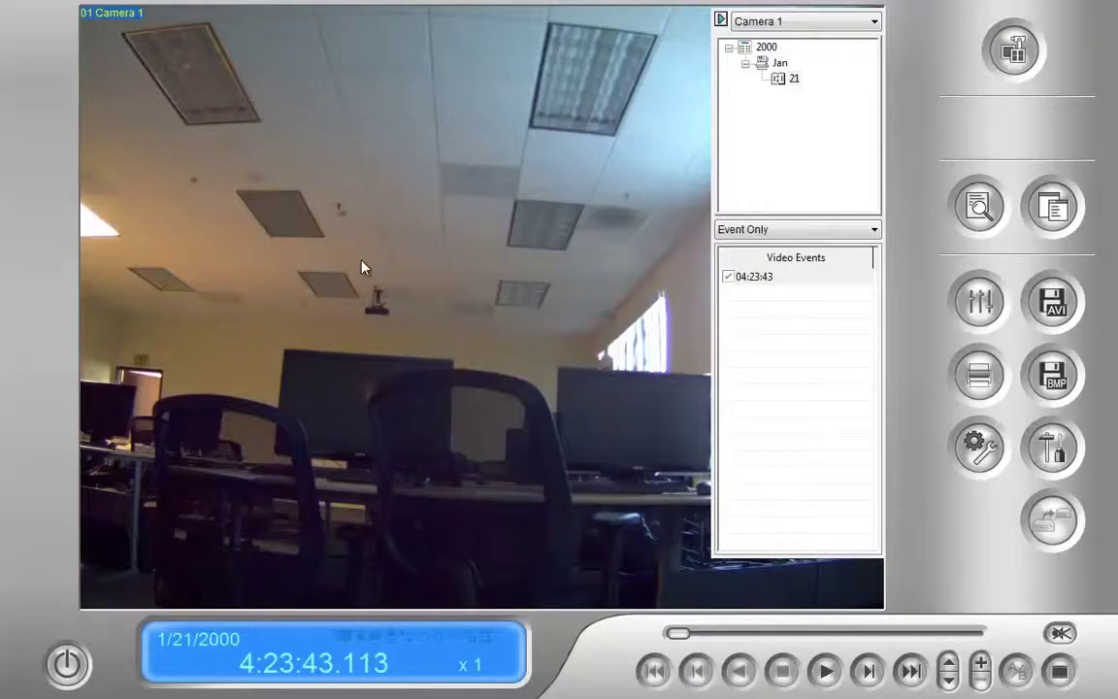